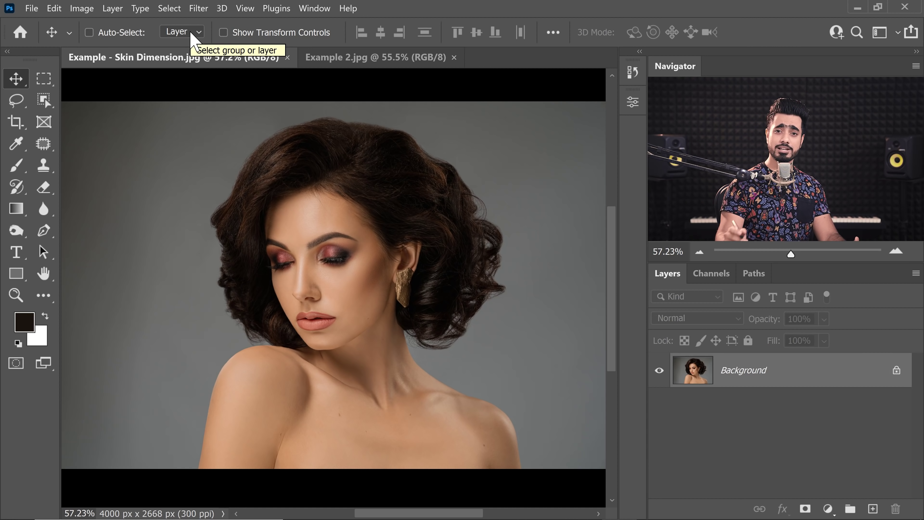
Step: Open the Lumenzia v9.2.1 panel from Window > Extensions (legacy) over the portrait
click(317, 8)
mouse_move(422, 66)
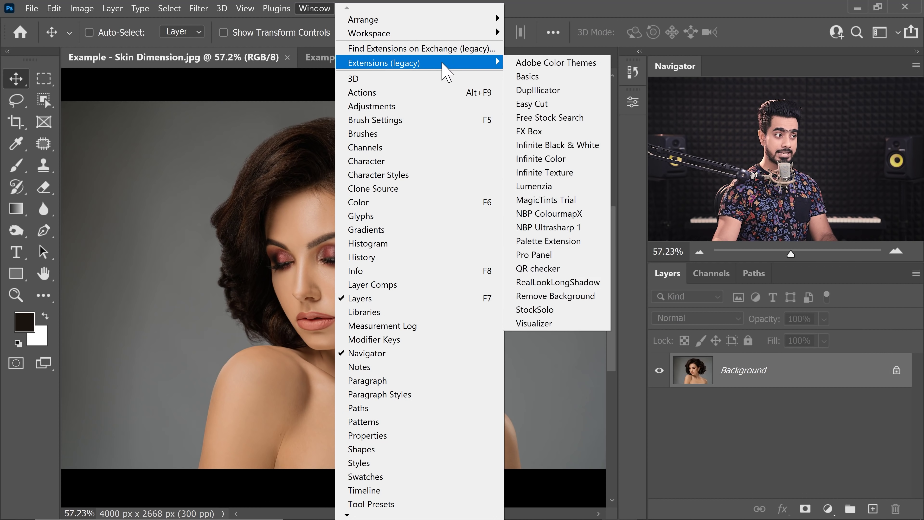
click(545, 186)
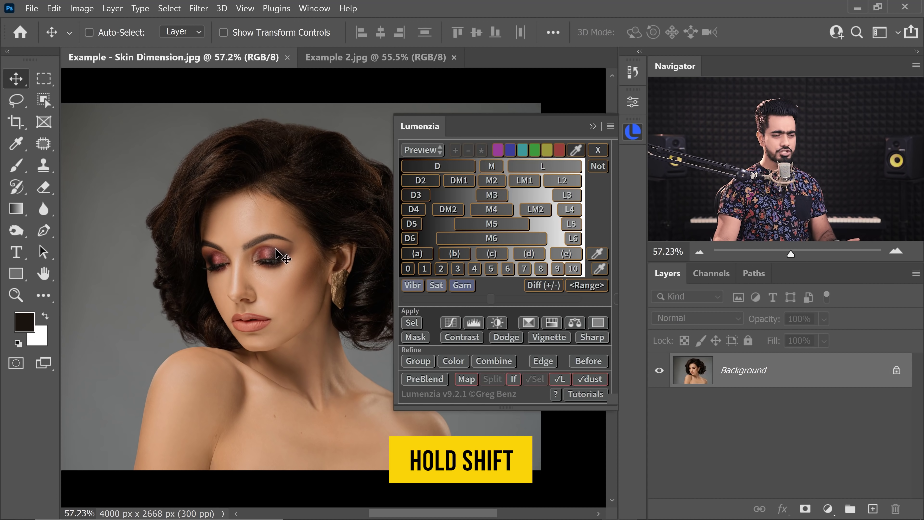
Step: Create Lumenzia's 'Curves for all wide zones as BlendIf' layers Z(b)–Z(e) in a Zone Curves group
shift+click(448, 324)
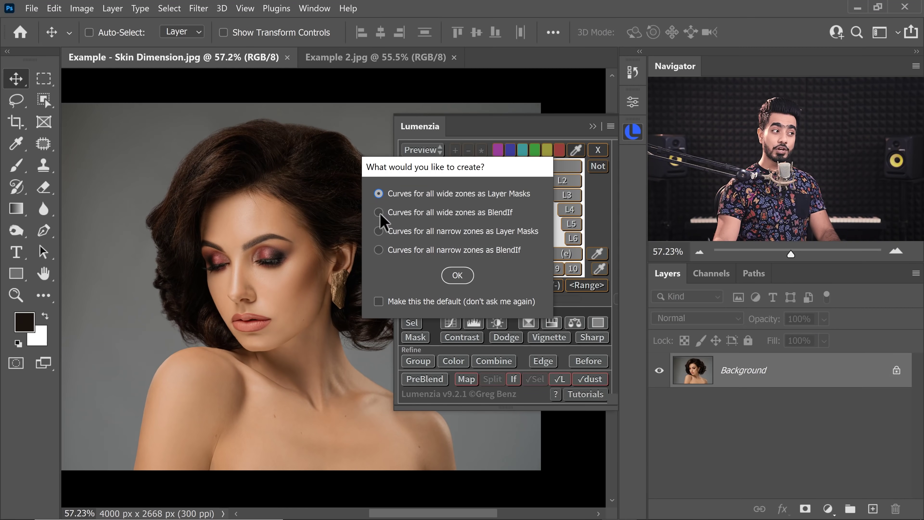
click(380, 214)
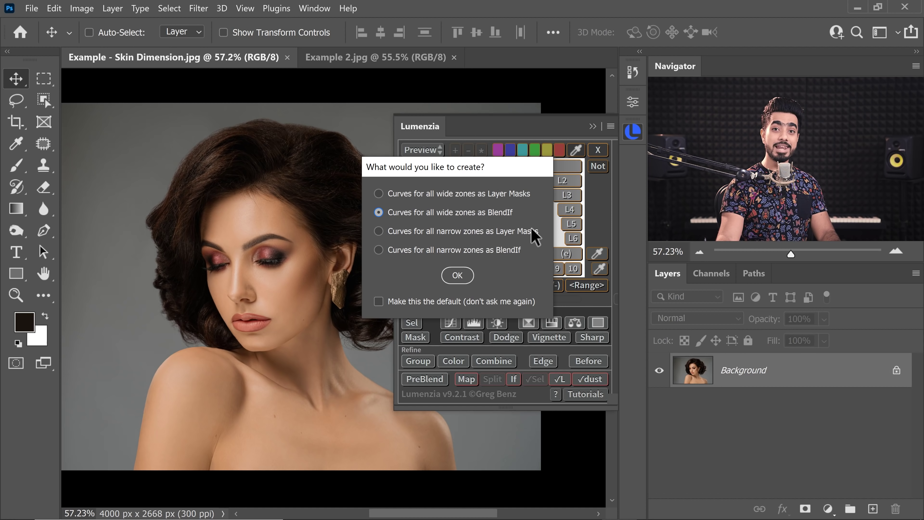
click(458, 276)
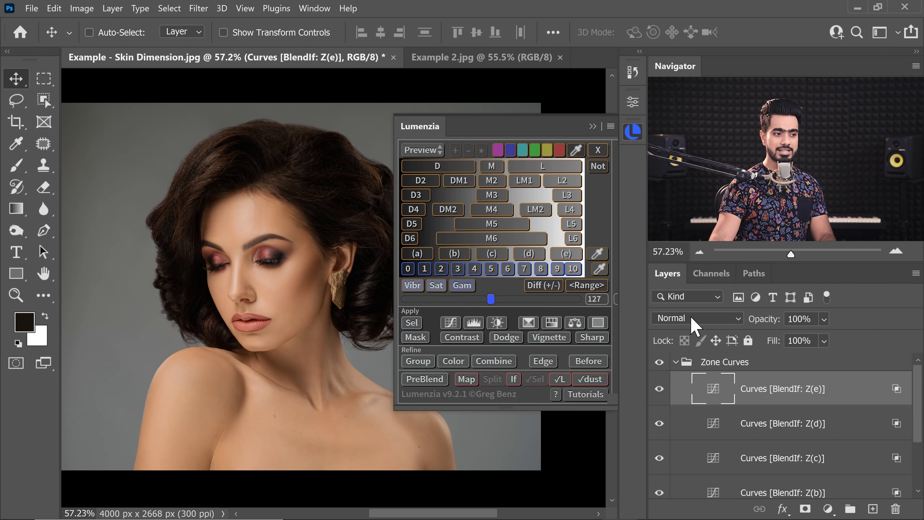
click(450, 323)
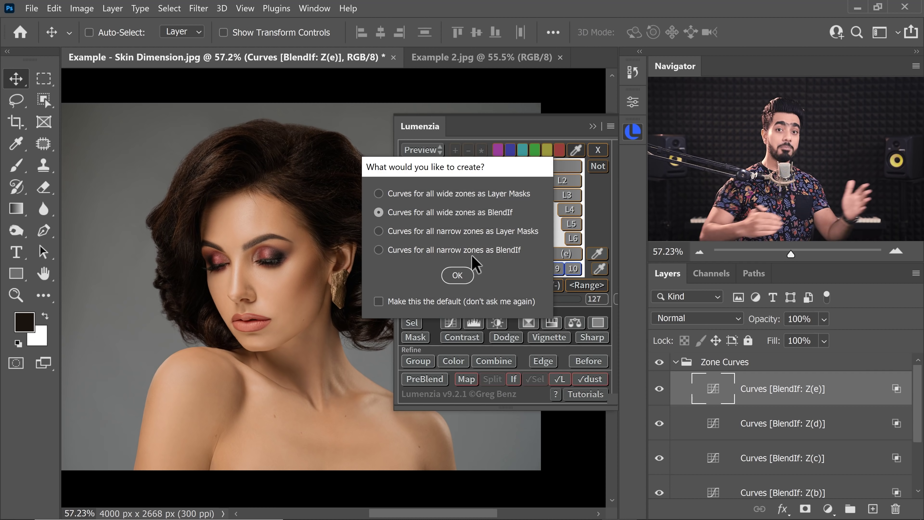
click(453, 279)
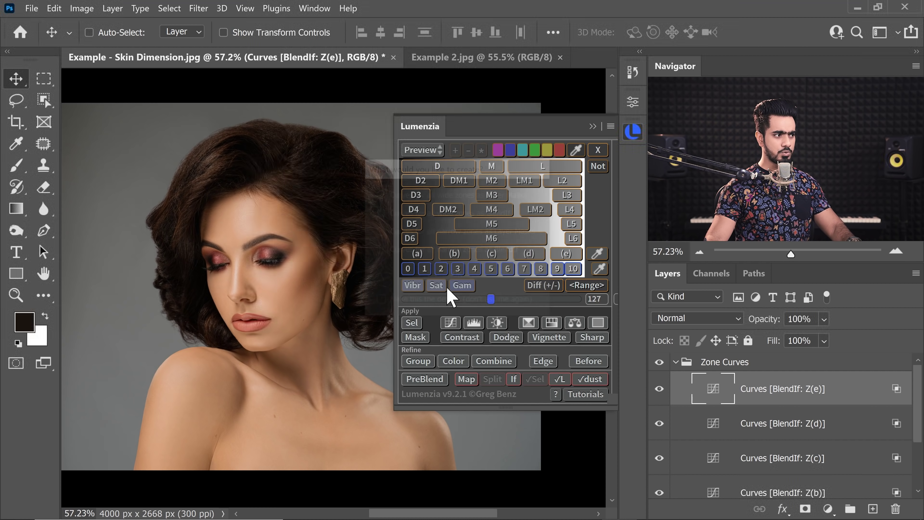
Step: Collapse the Lumenzia panel and select the Curves Z(e) layer in the Zone Curves group
click(593, 126)
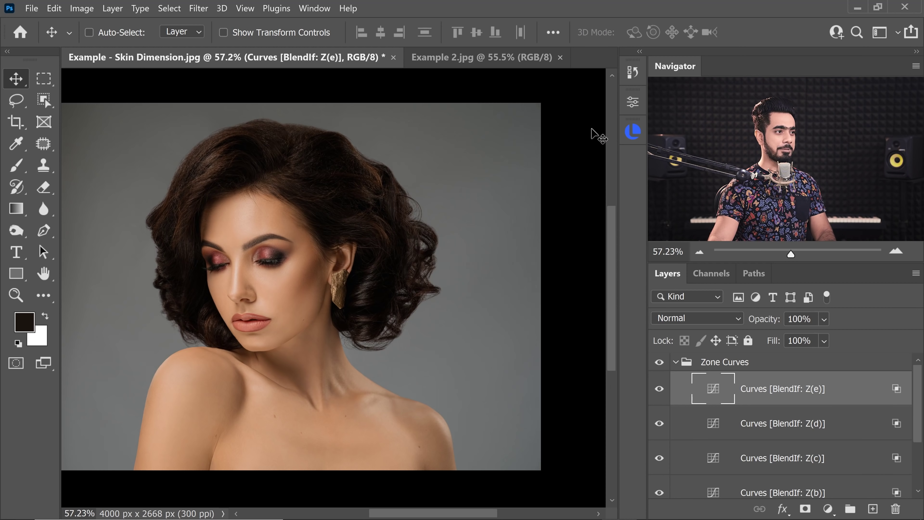
drag(921, 405, 920, 446)
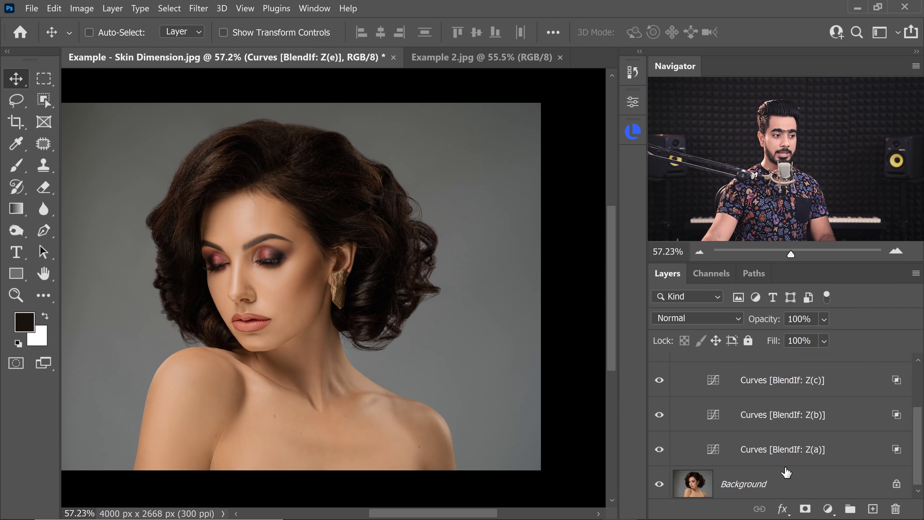
click(795, 462)
drag(920, 455, 917, 413)
click(804, 402)
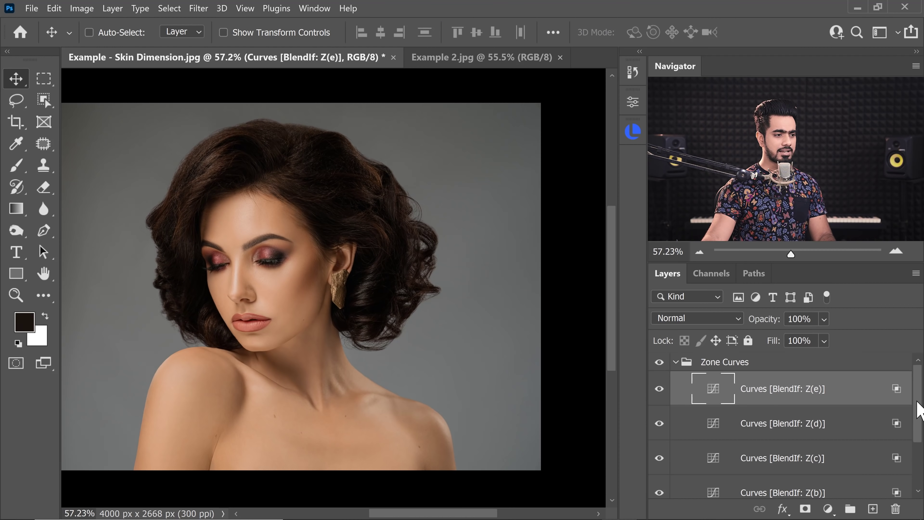
Step: Raise the midpoint of the Z(e) curve, then bow the Z(d) curve upward to brighten
double_click(713, 388)
click(523, 254)
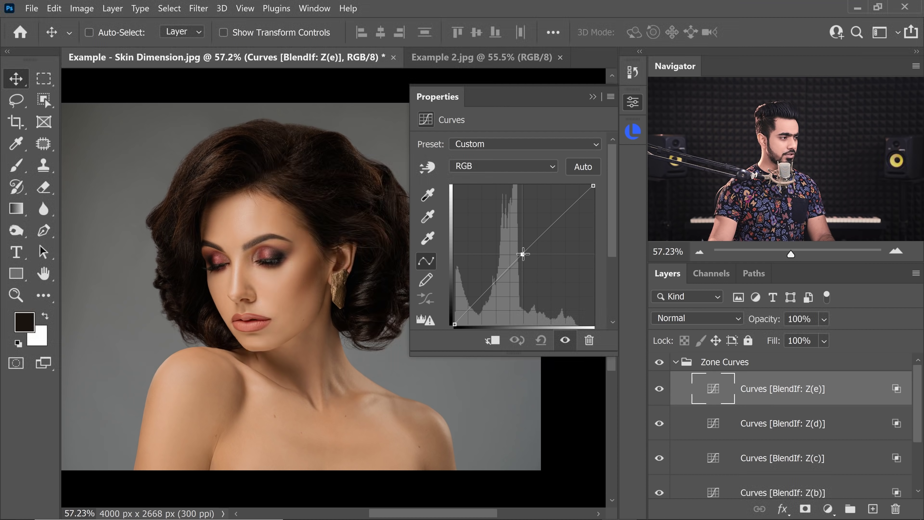
mouse_move(523, 254)
mouse_down()
mouse_move(506, 238)
mouse_move(511, 246)
mouse_up()
click(706, 432)
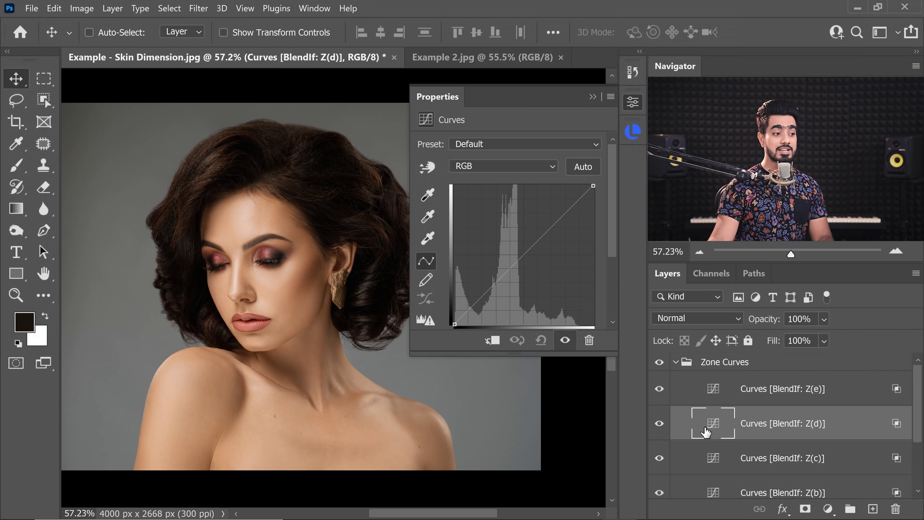
drag(521, 250, 514, 175)
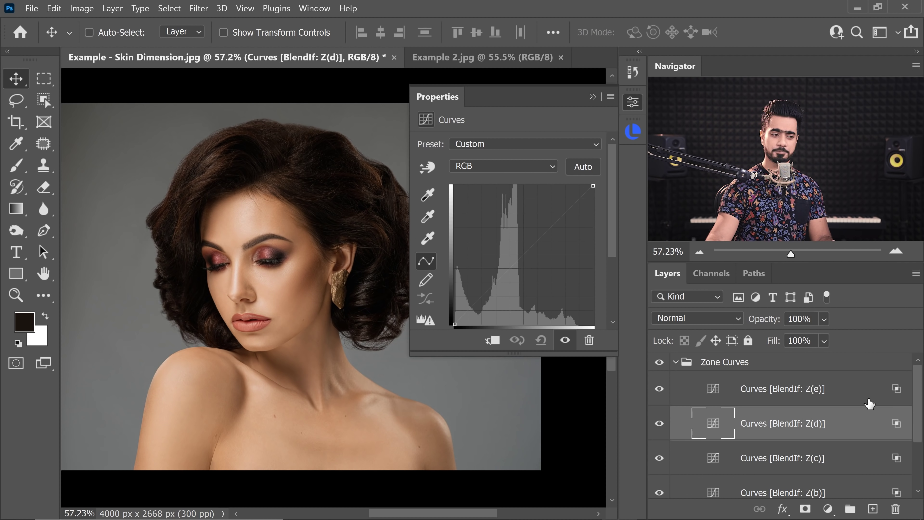
Step: Bend the Z(c) curve slightly and make a first small downward pull on Z(b)
click(716, 460)
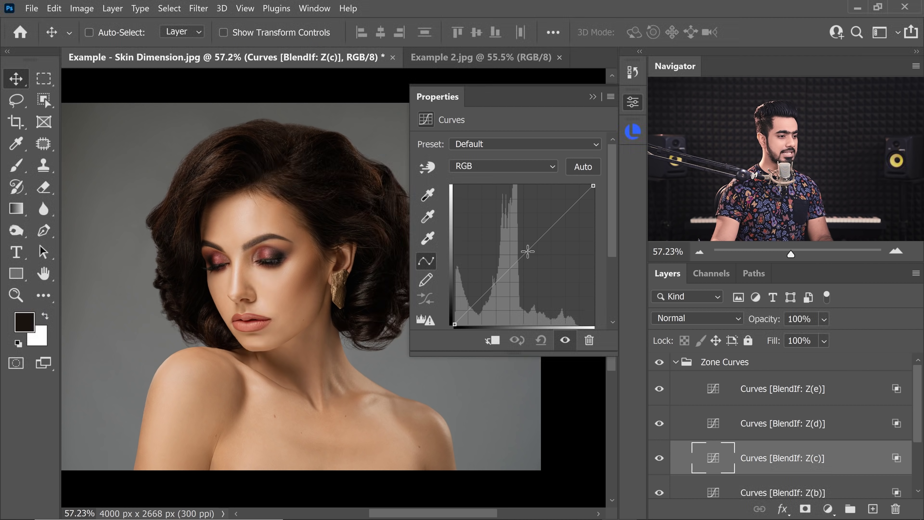
drag(526, 252, 530, 255)
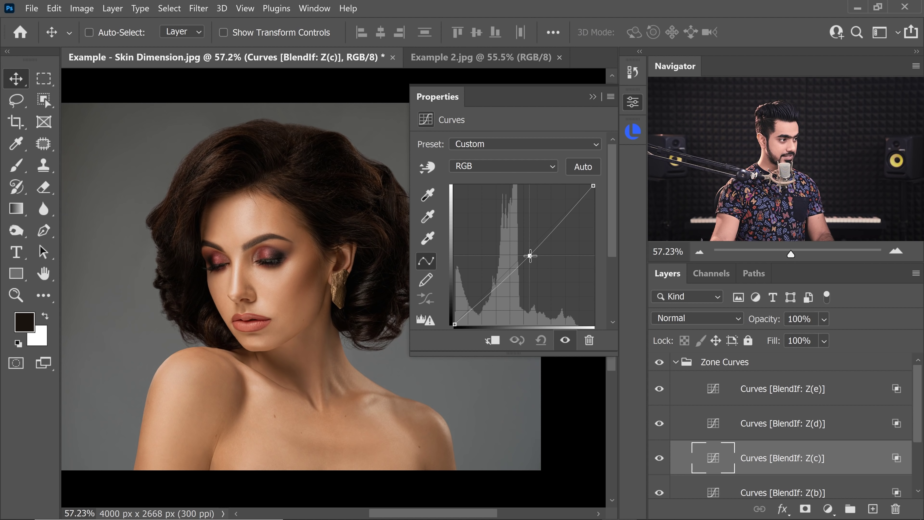
drag(918, 423, 917, 464)
click(703, 424)
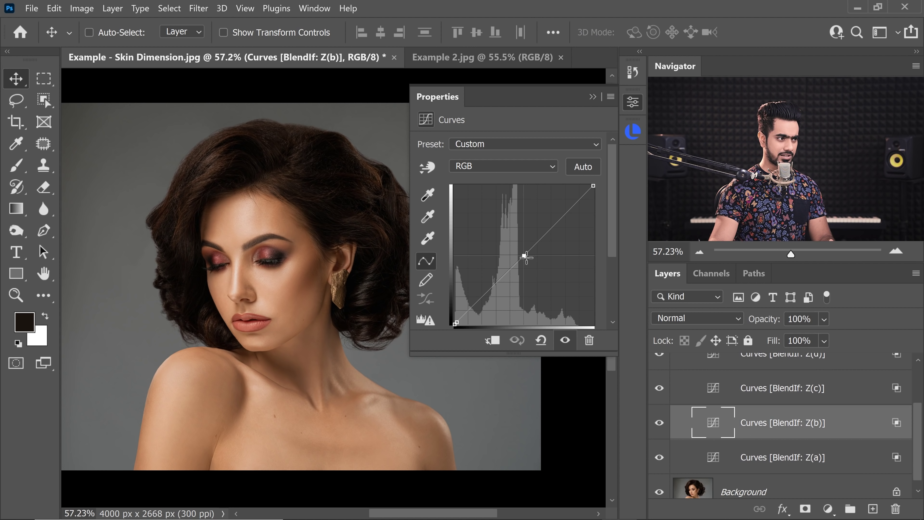
drag(522, 255, 528, 258)
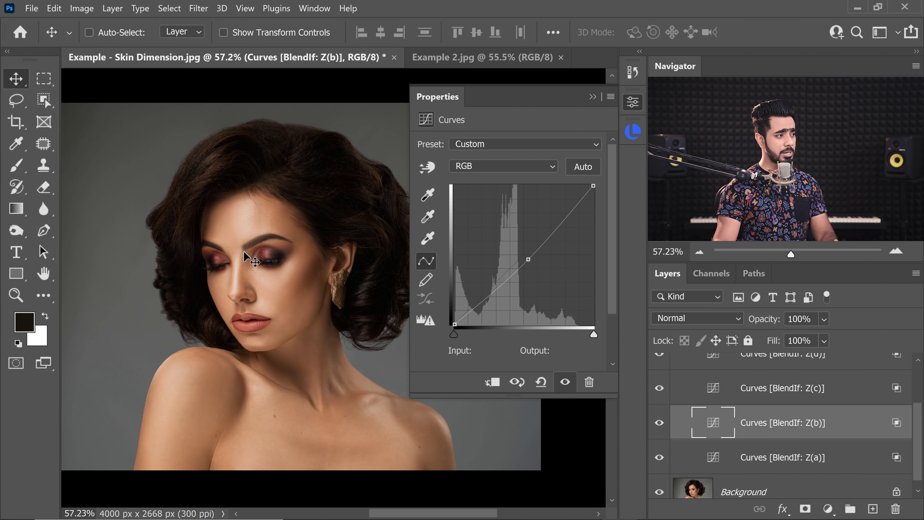
Step: Undo that Z(b) attempt, drag its midpoint well down, and close the Curves properties
key(ctrl)
key(ctrl+z)
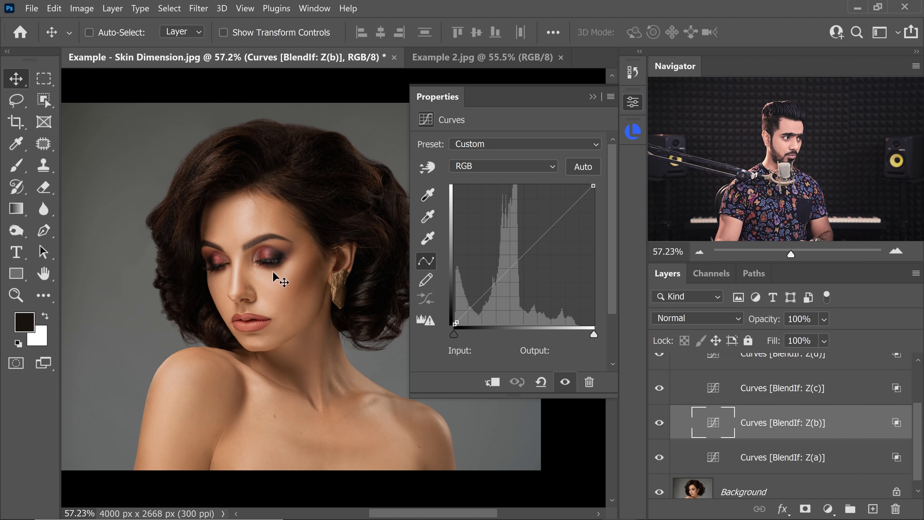
drag(527, 254, 543, 145)
click(717, 460)
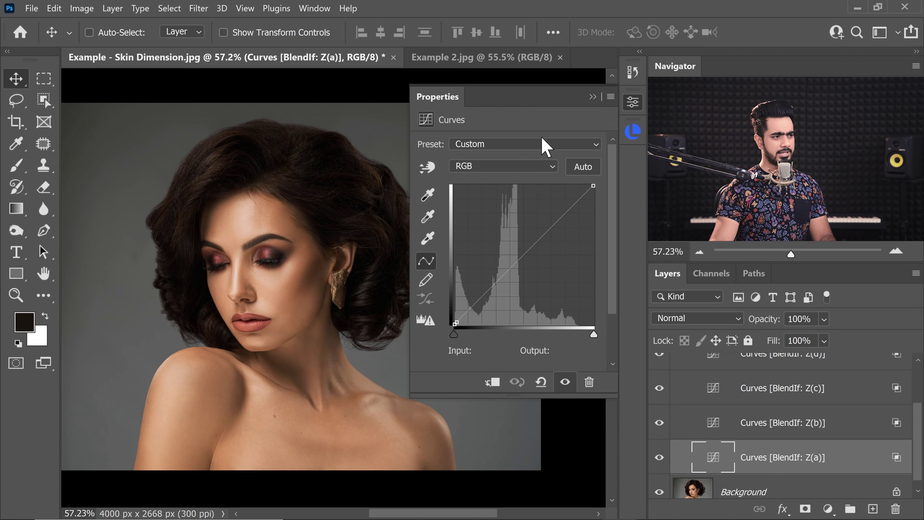
click(593, 96)
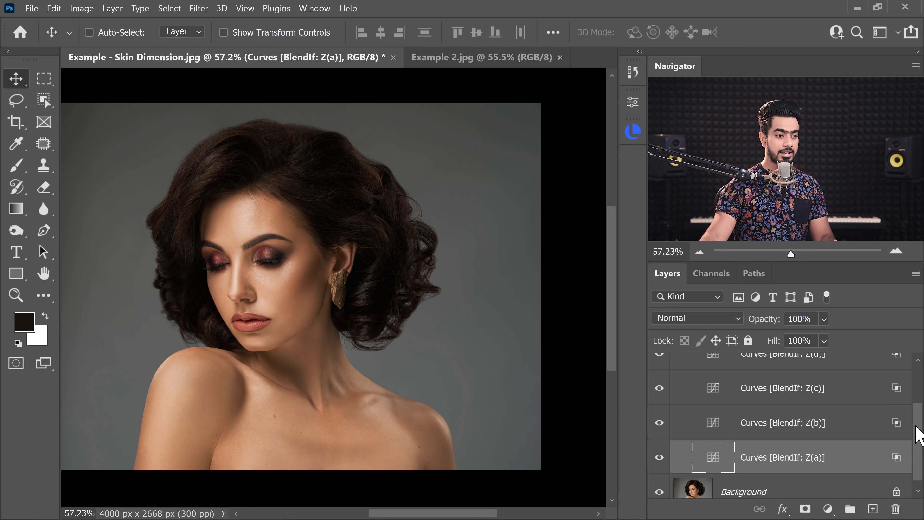
drag(918, 436, 918, 366)
Step: Select the woman with Select Subject on the Background layer, then target the Zone Curves group
click(676, 363)
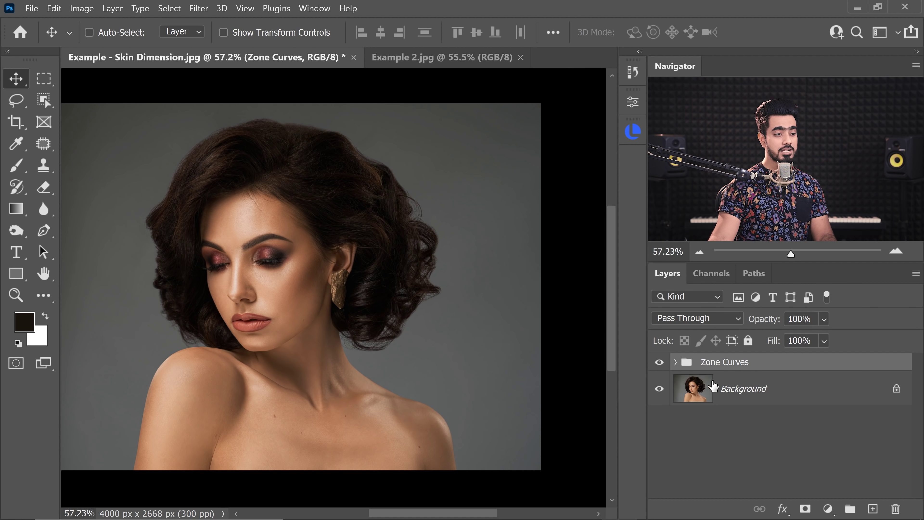
click(741, 400)
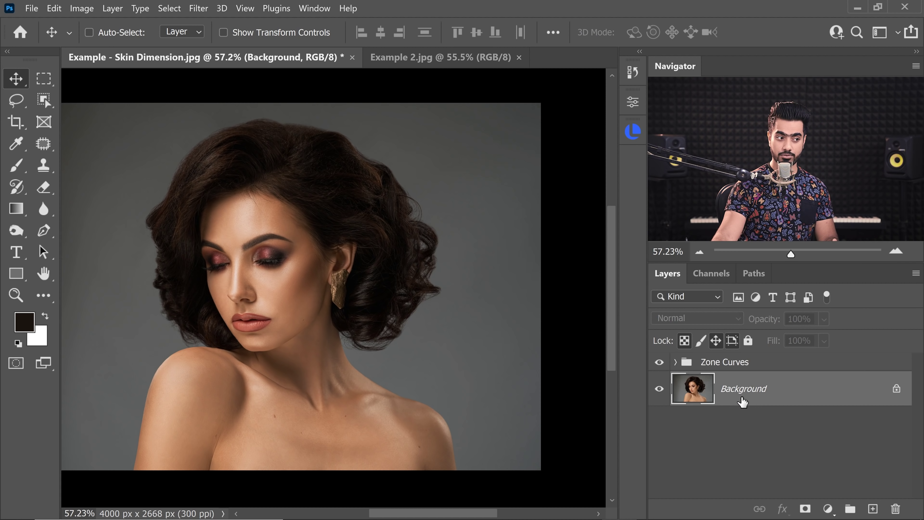
click(44, 100)
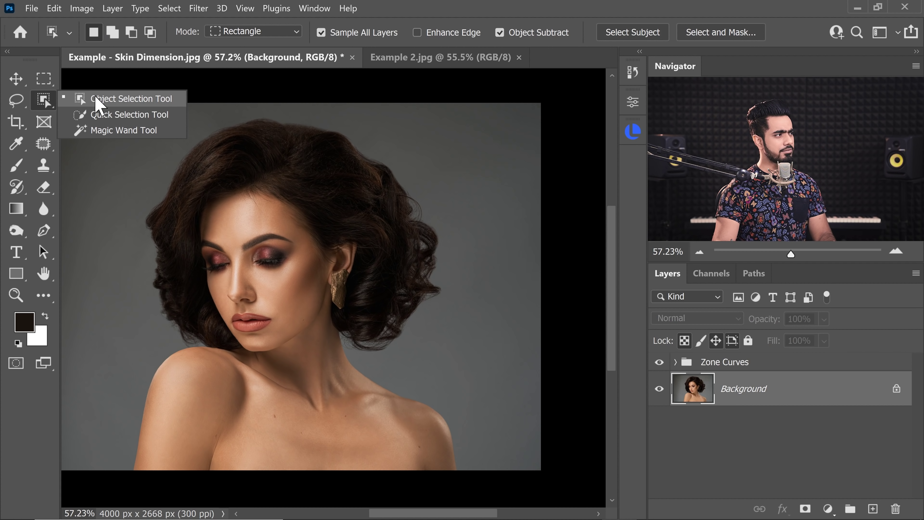
click(118, 115)
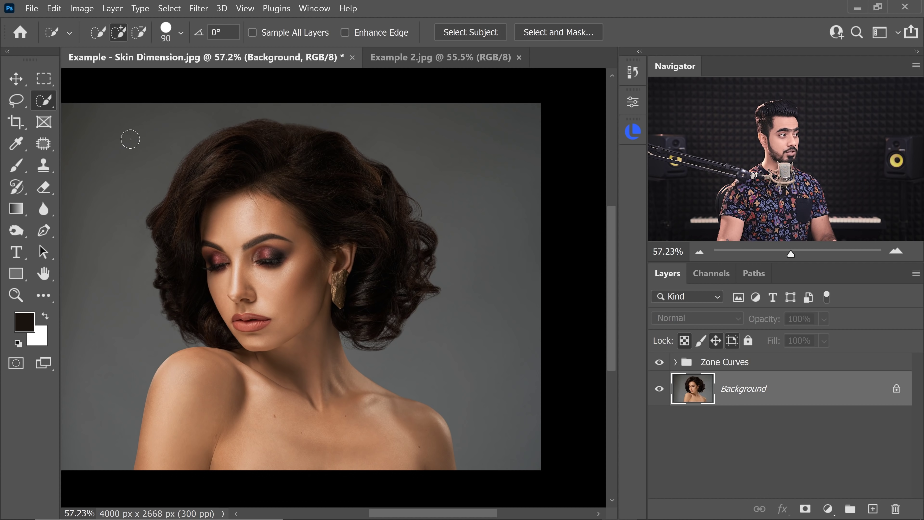
click(476, 34)
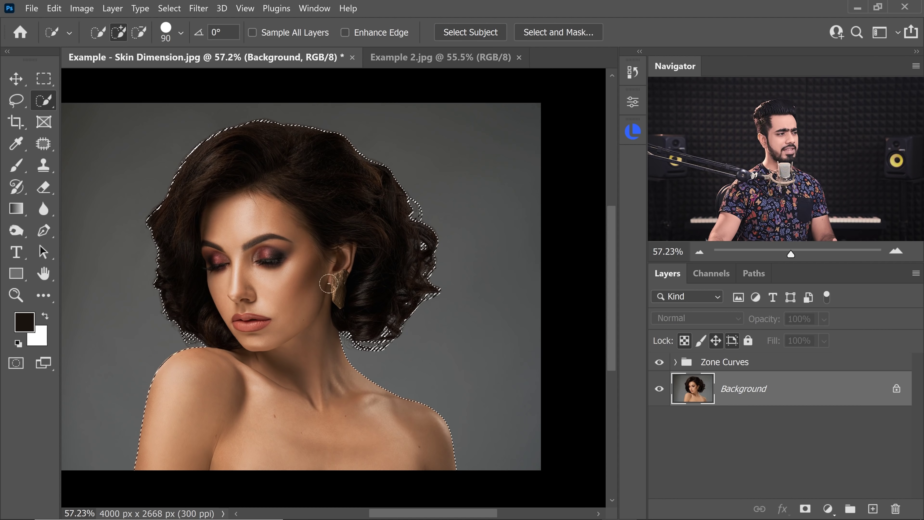
click(739, 367)
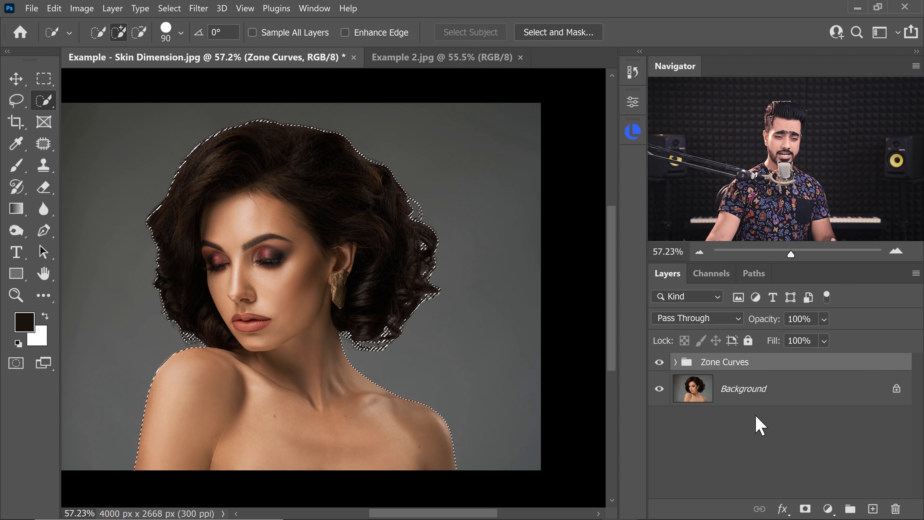
Step: Add a layer mask from the woman's selection to the Zone Curves group and switch to the Brush
click(805, 508)
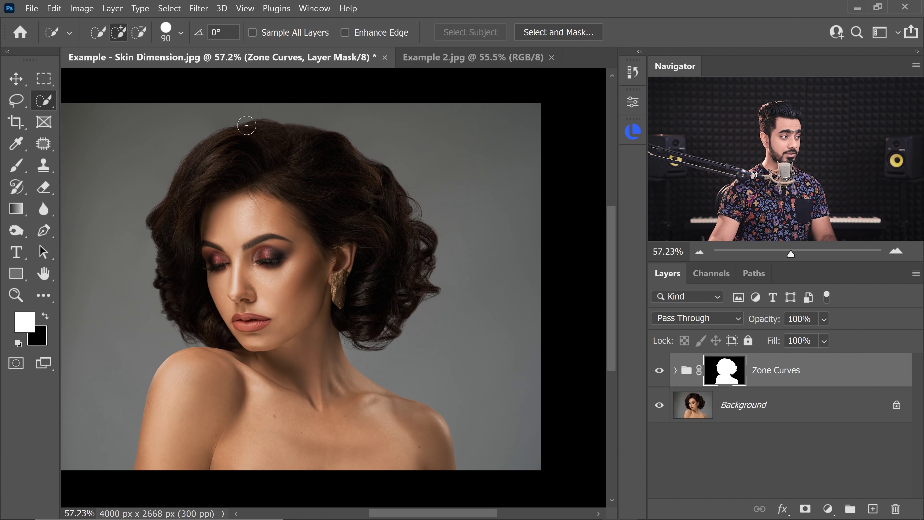
drag(254, 288, 276, 300)
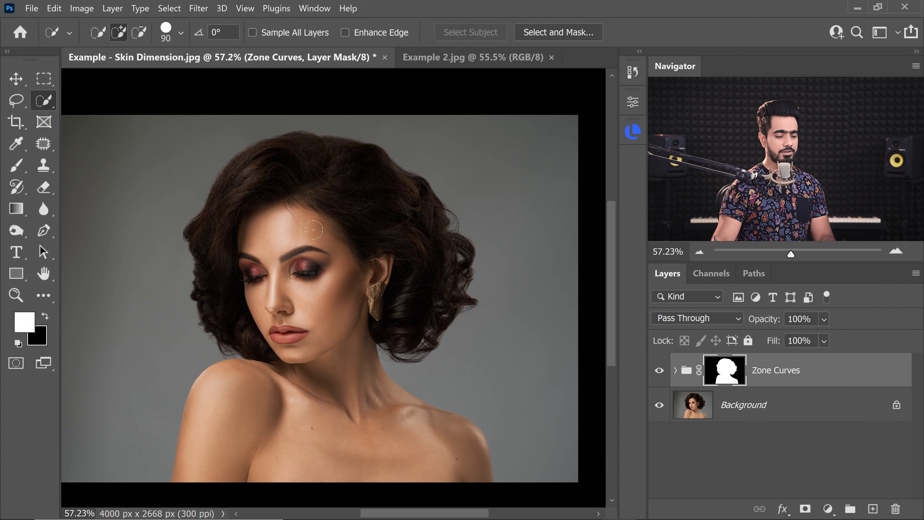
click(16, 166)
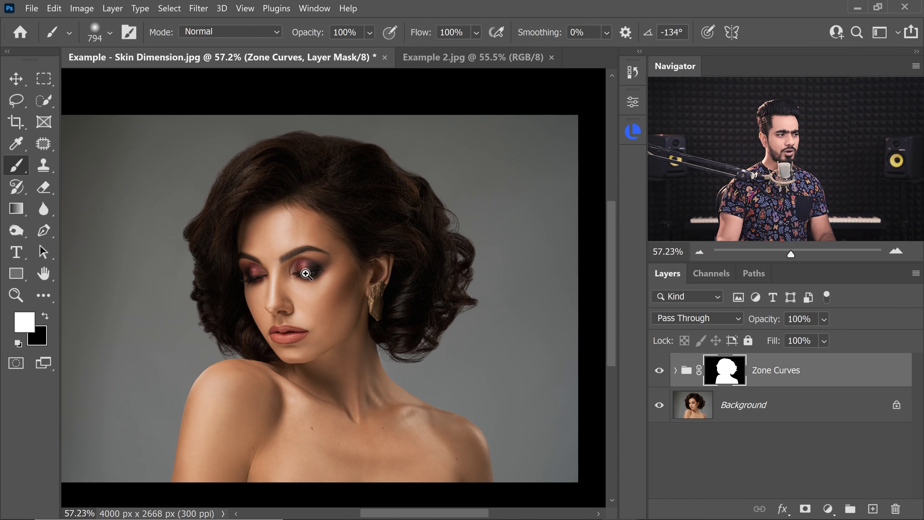
drag(301, 275, 338, 275)
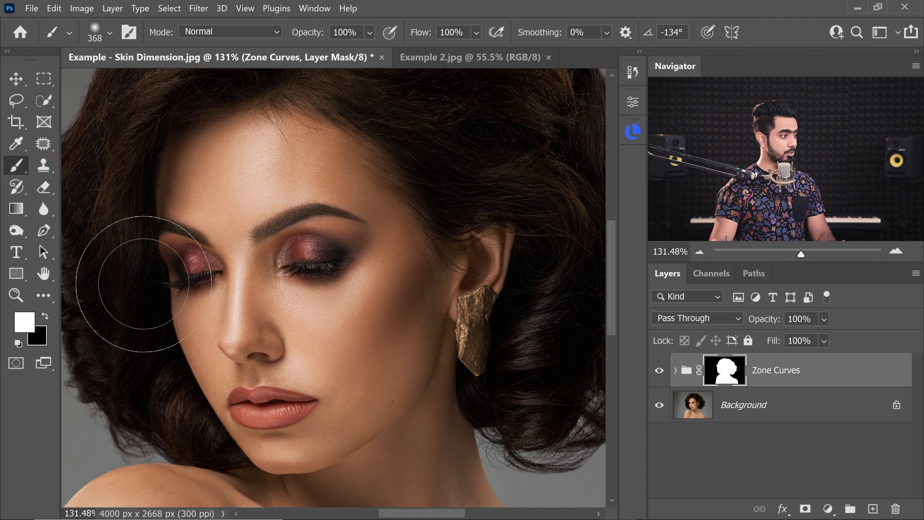
Step: Resize the brush from 90 px to 175 px, then to 600 px for the whole portrait
click(98, 39)
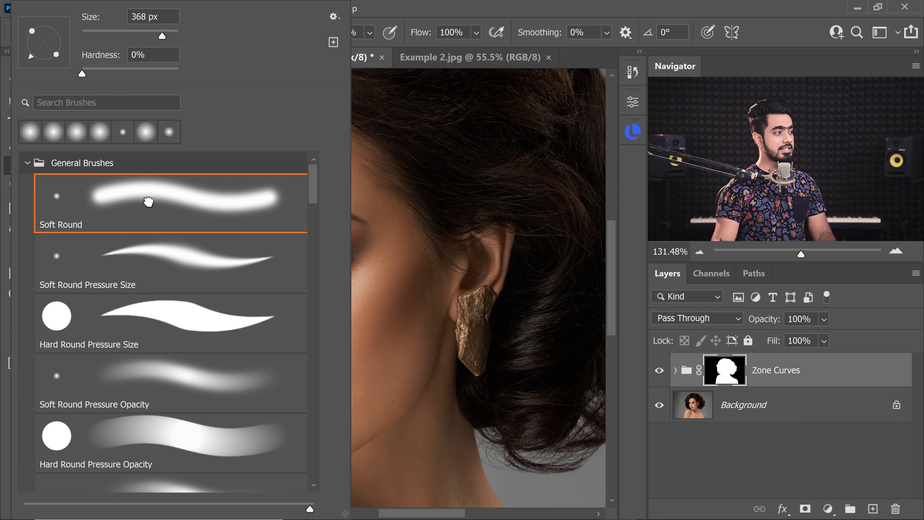
click(643, 223)
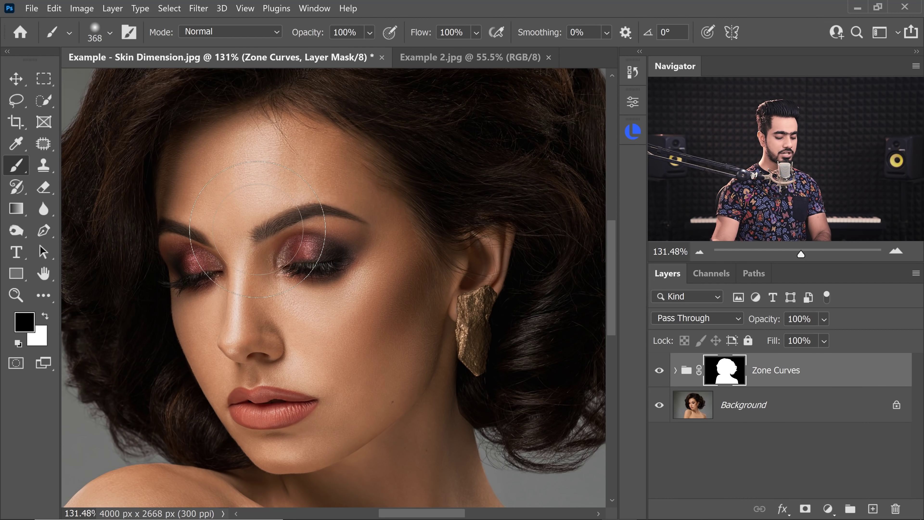
key(bracketleft)
key(bracketleft)
key(bracketleft)
key(bracketleft)
key(bracketleft)
key(bracketleft)
key(bracketleft)
key(bracketleft)
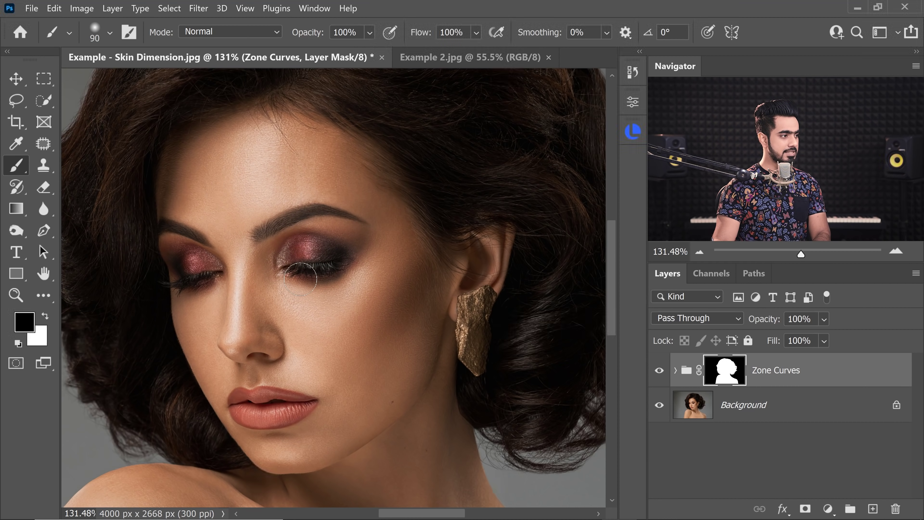
key(bracketright)
key(bracketright)
key(bracketright)
key(bracketright)
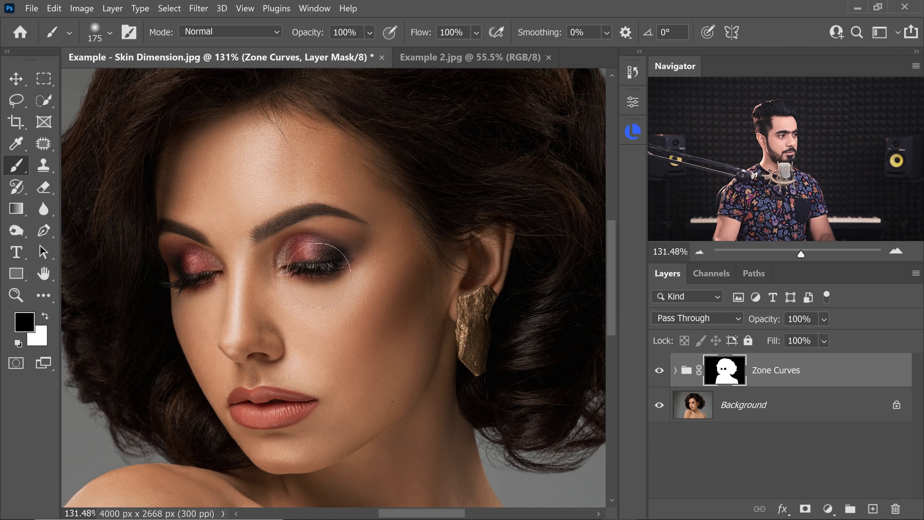
drag(365, 251, 278, 186)
key(bracketright)
key(bracketright)
key(bracketright)
key(bracketright)
key(bracketright)
key(bracketright)
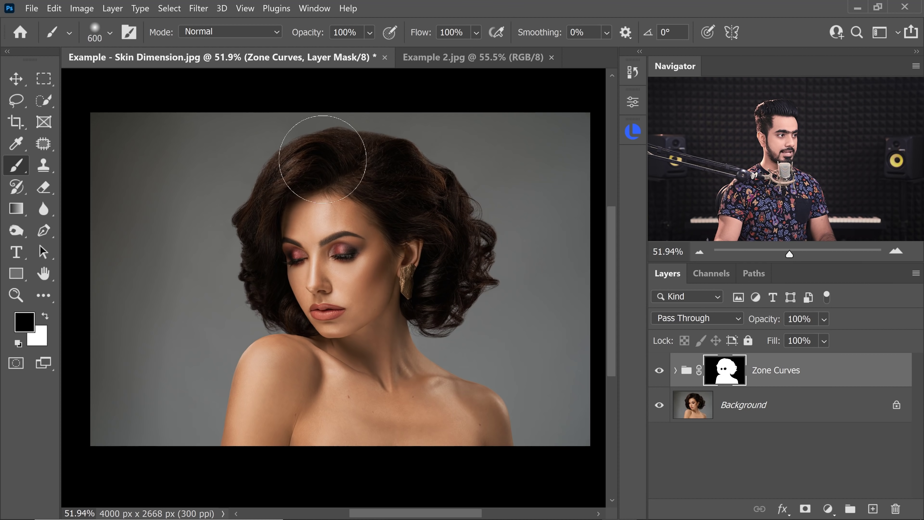
Step: Paint the hair out of the Zone Curves mask and compare with the group toggled off and on
drag(247, 155, 409, 140)
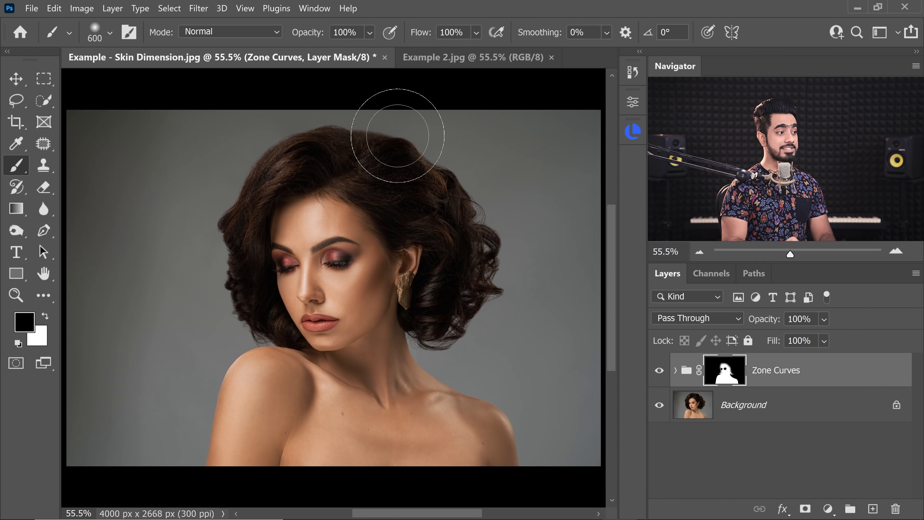
click(658, 375)
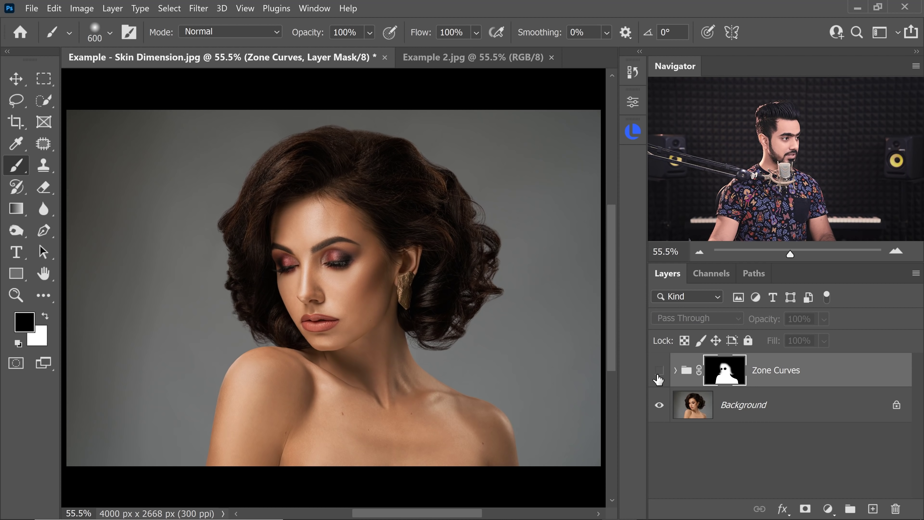
click(659, 372)
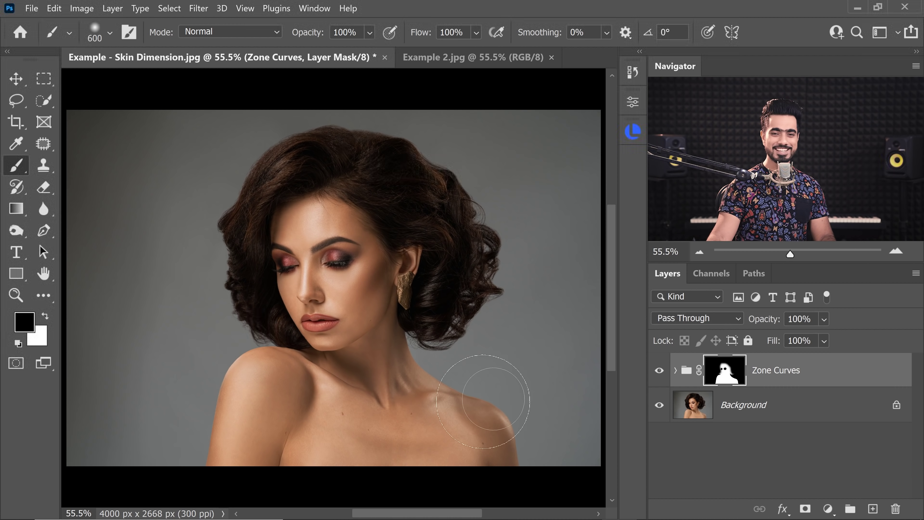
scroll(404, 377, down, 2)
key(bracketright)
key(bracketright)
key(bracketright)
key(bracketright)
key(bracketright)
key(bracketright)
key(bracketright)
key(bracketright)
key(bracketright)
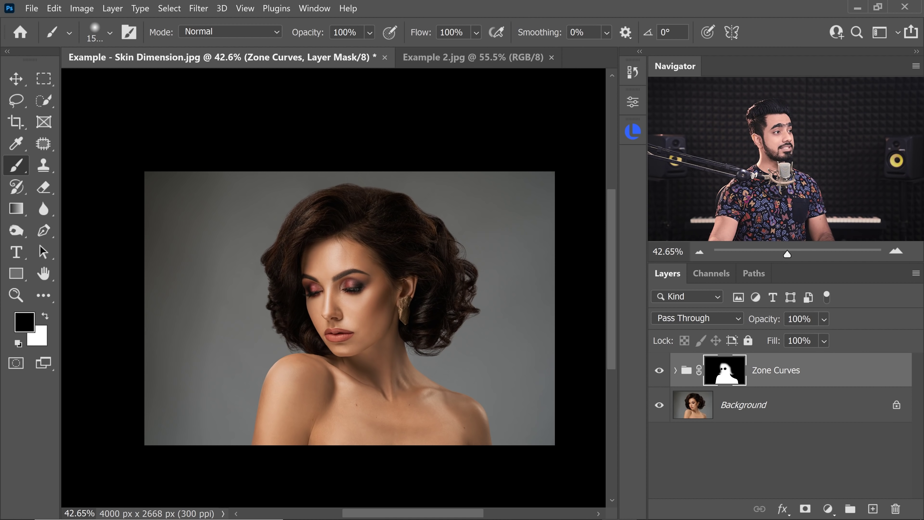
Step: Set the brush flow to 10% and the Zone Curves group opacity to 60%
click(451, 32)
text(10)
key(Return)
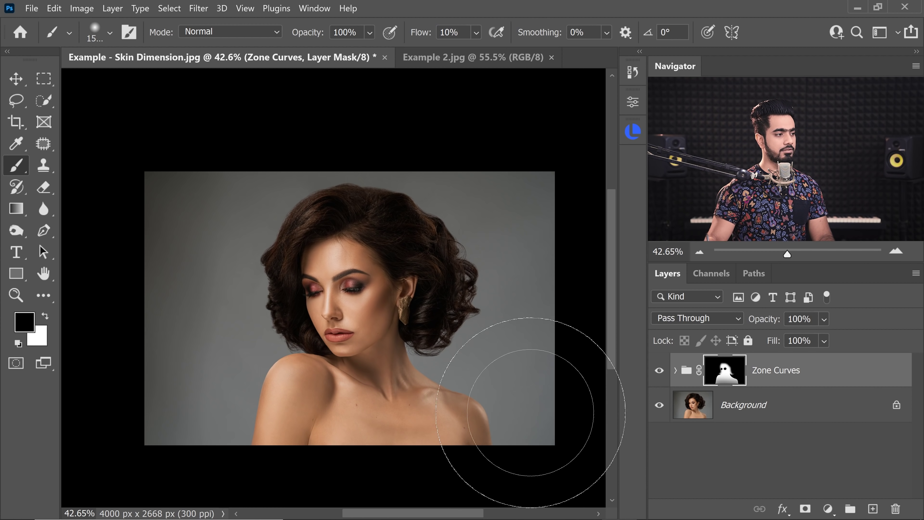
scroll(455, 426, up, 2)
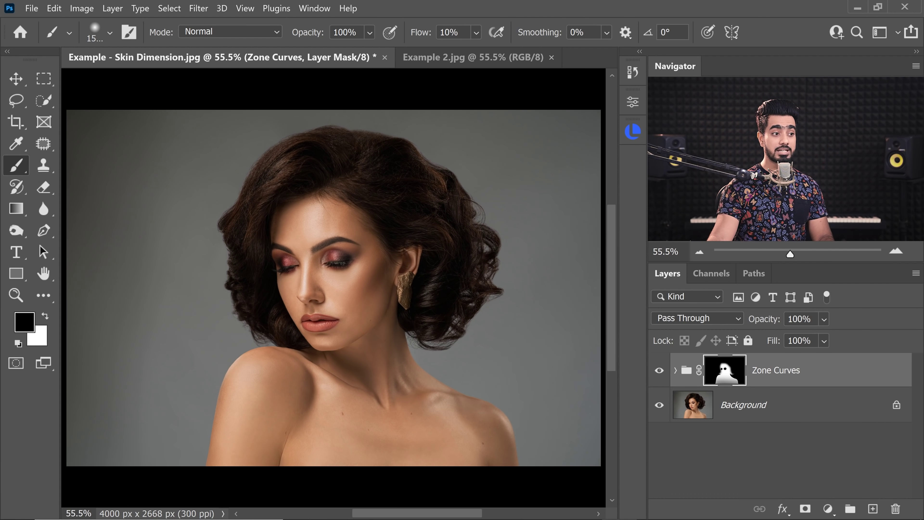
key(Return)
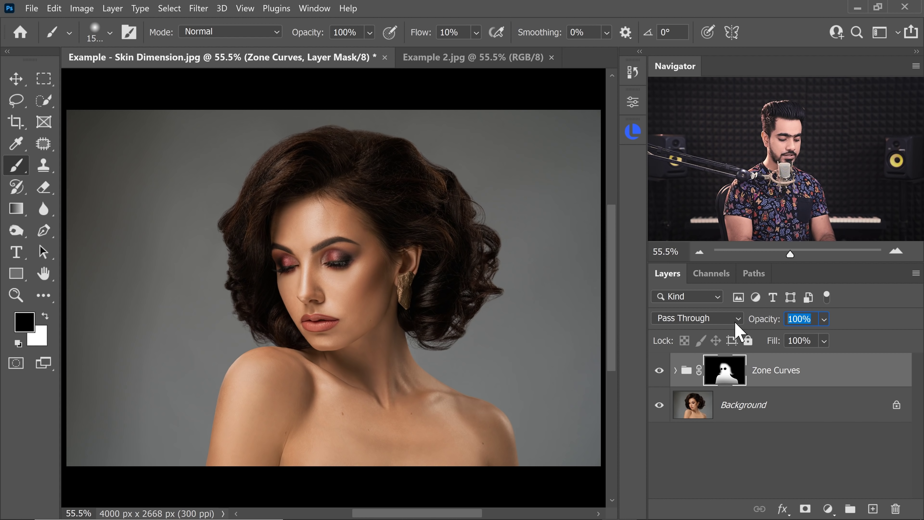
text(60)
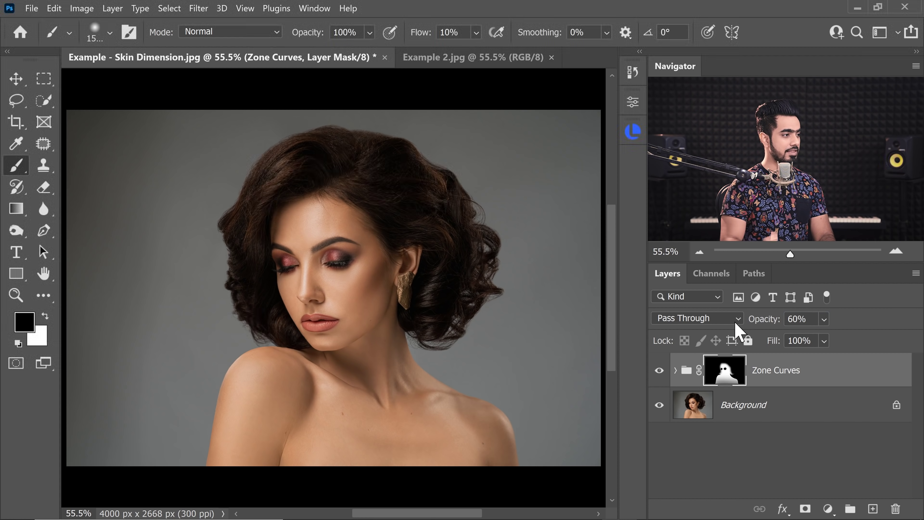
Step: Toggle the Zone Curves group on and off to compare before and after on the face
click(660, 371)
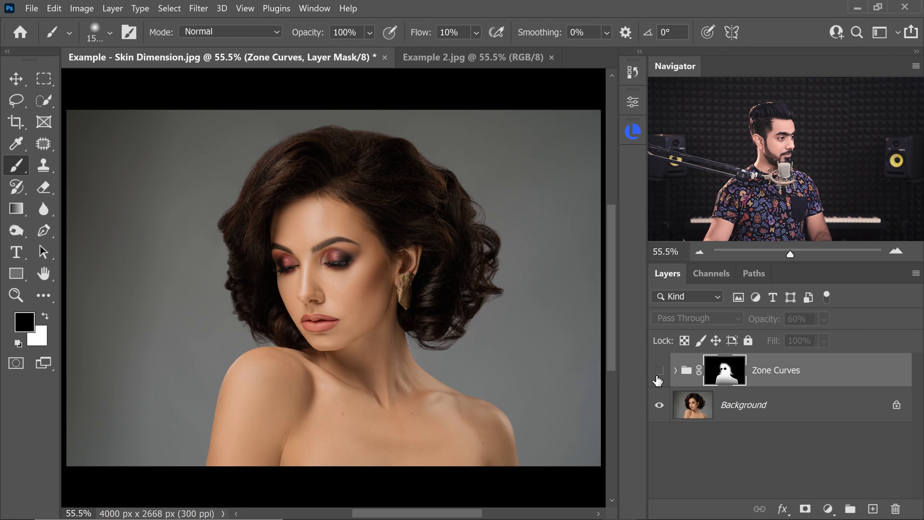
drag(344, 303, 355, 299)
click(659, 371)
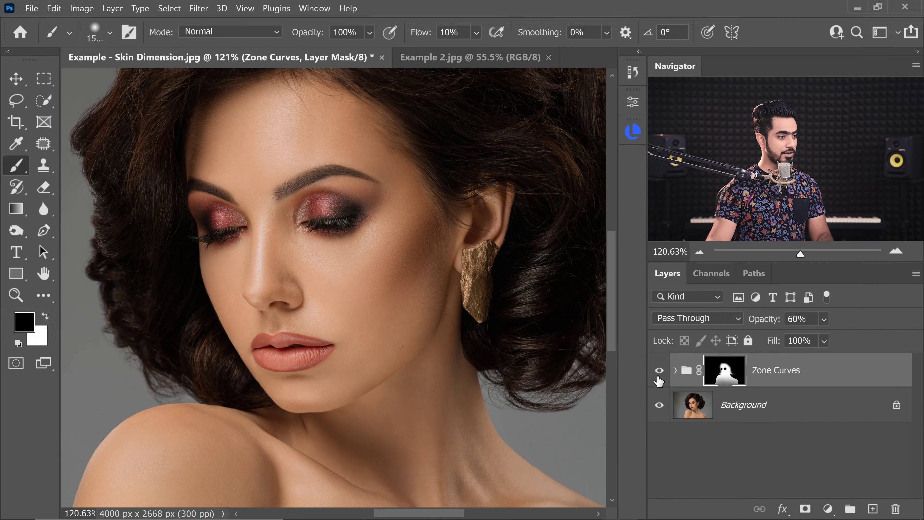
click(659, 372)
click(660, 371)
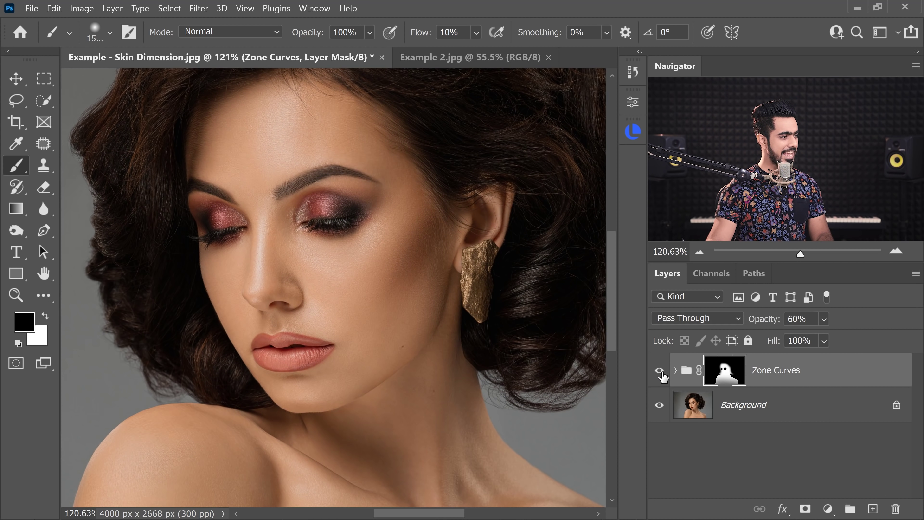
click(661, 371)
Step: Turn the Zone Curves group back on and add a Curves 1 adjustment layer in Example 2.jpg
click(660, 371)
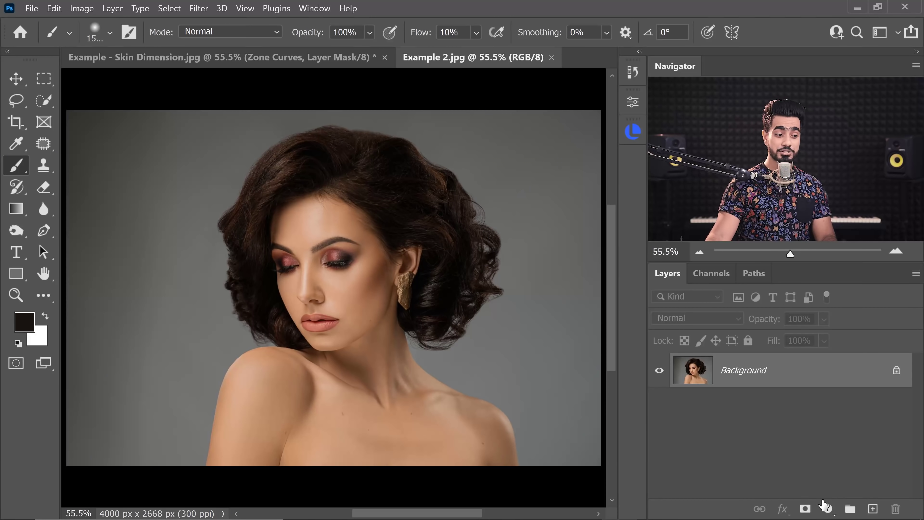
click(829, 510)
click(823, 326)
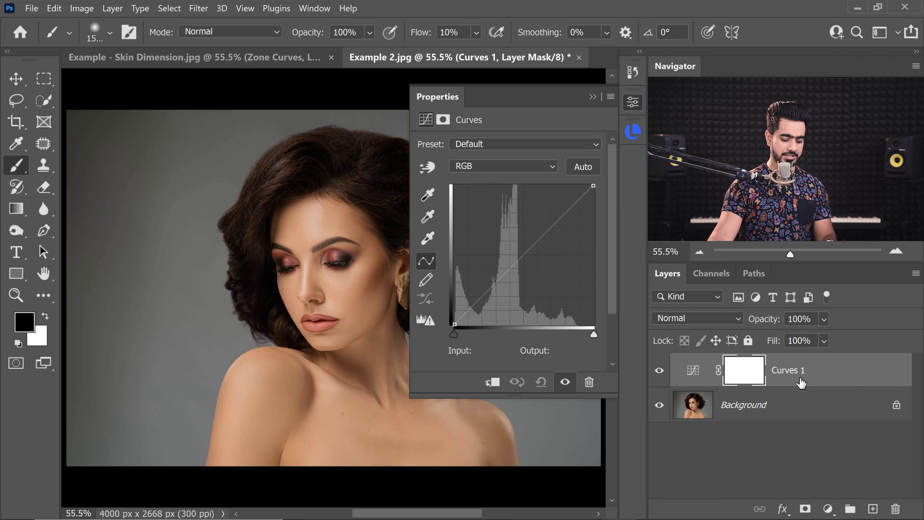
Step: Duplicate Curves 1 twice and raise the curve on Curves 1 copy 2 to brighten
key(ctrl+j)
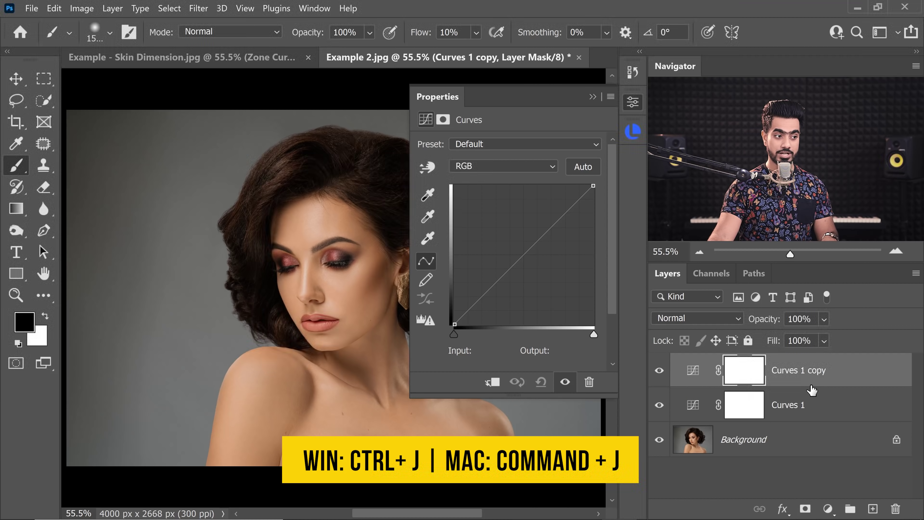
key(ctrl+j)
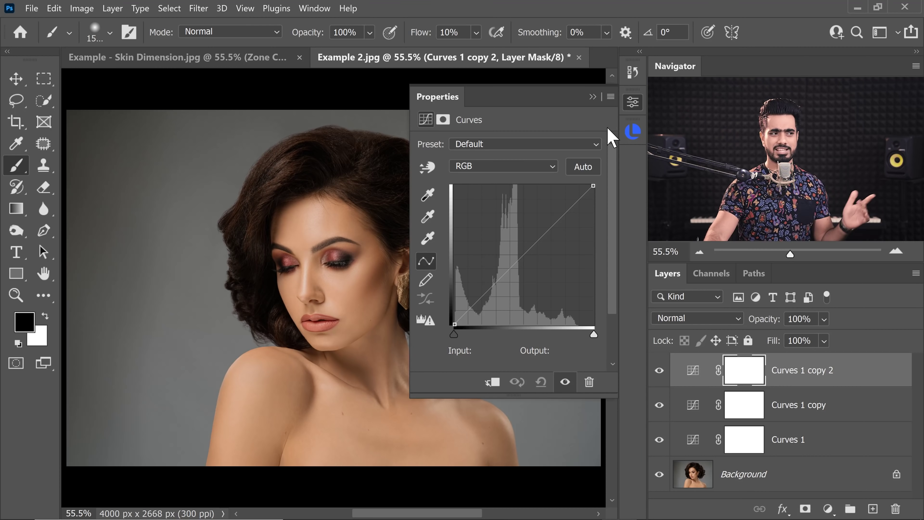
click(593, 97)
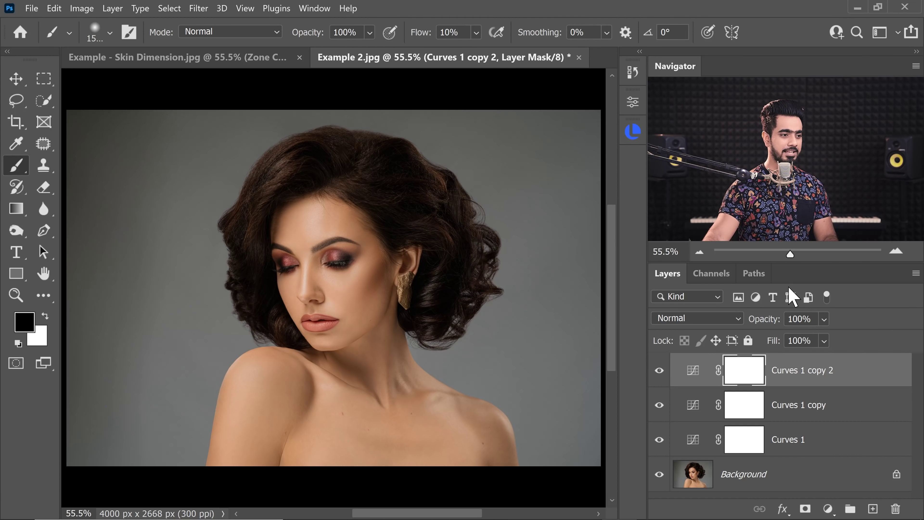
click(693, 371)
drag(534, 244, 529, 235)
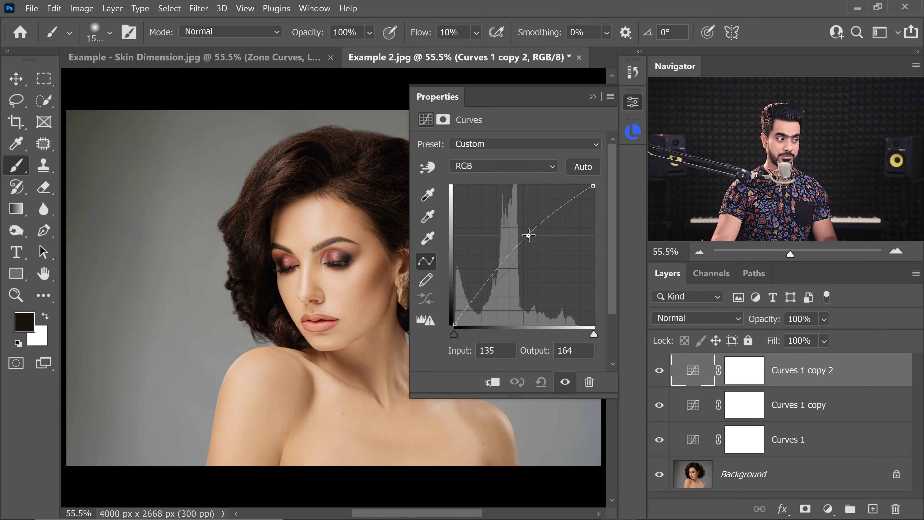
click(843, 323)
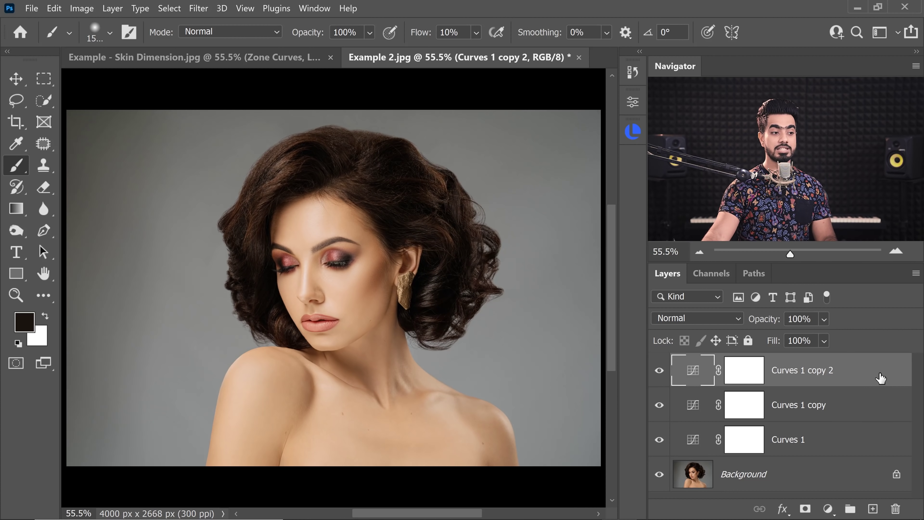
Step: Limit Curves 1 copy 2 to lighter tones with Underlying Layer Blend If at 163/221
double_click(829, 443)
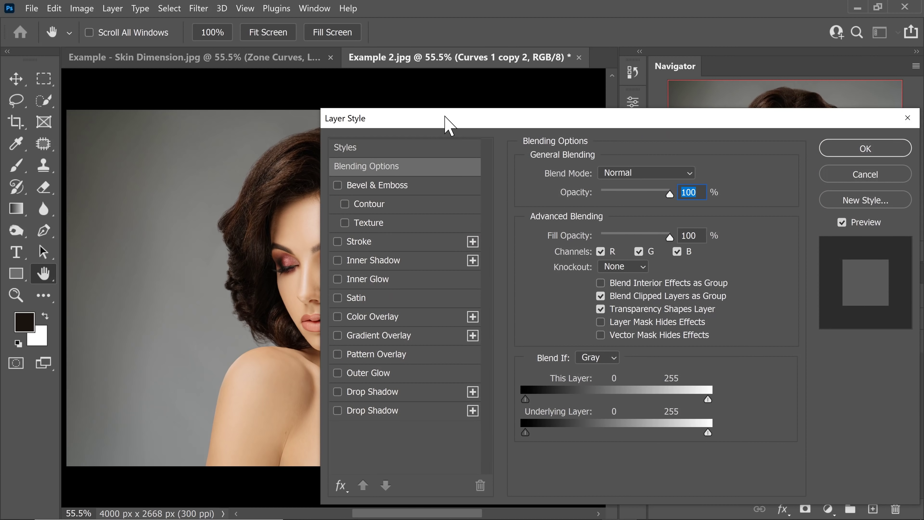
drag(433, 117, 571, 93)
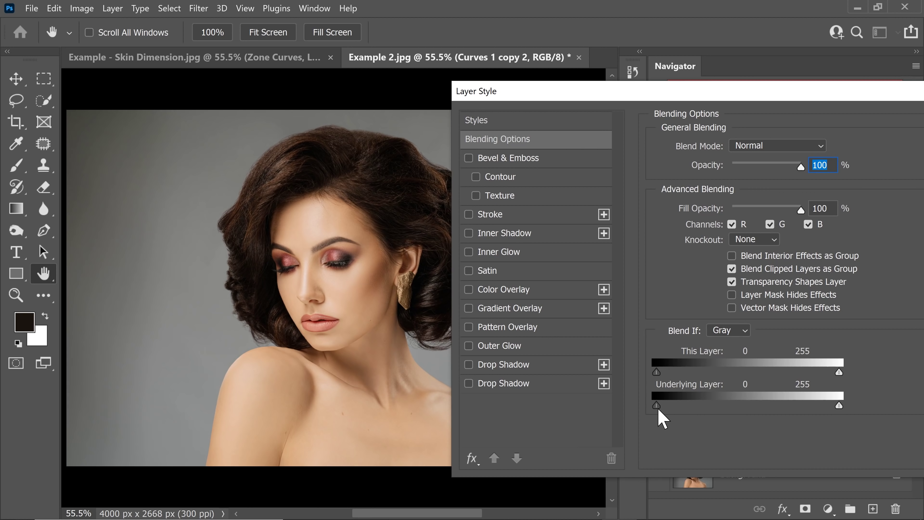
drag(659, 410, 777, 405)
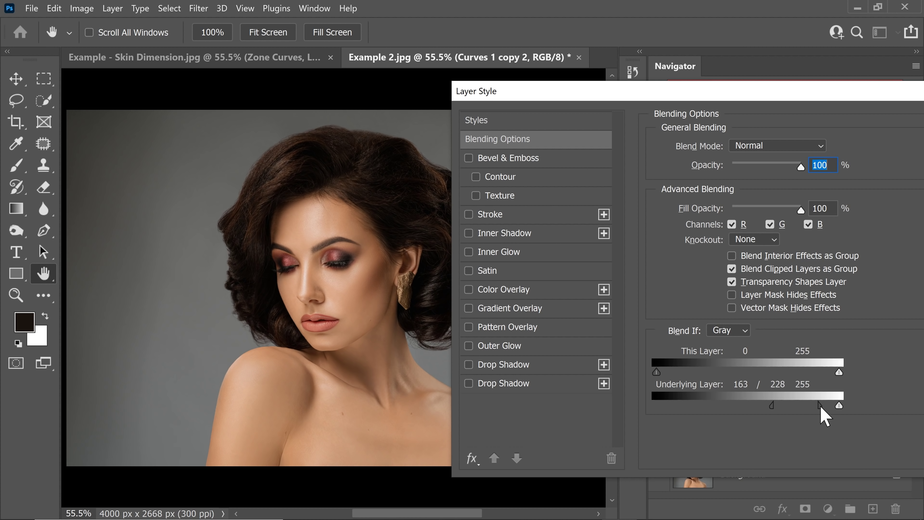
drag(706, 97, 457, 109)
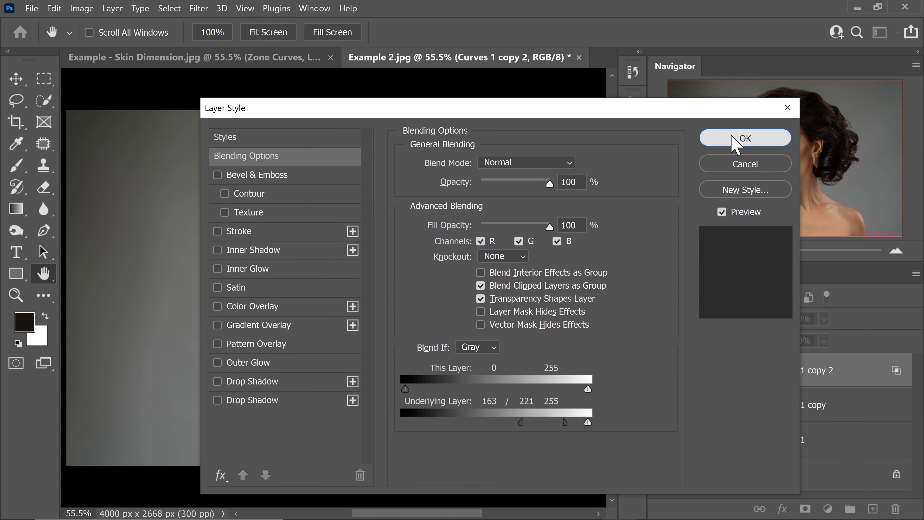
Step: Apply the blend range, then pull the Curves 1 copy curve down to darken the image
click(712, 138)
click(693, 418)
double_click(693, 419)
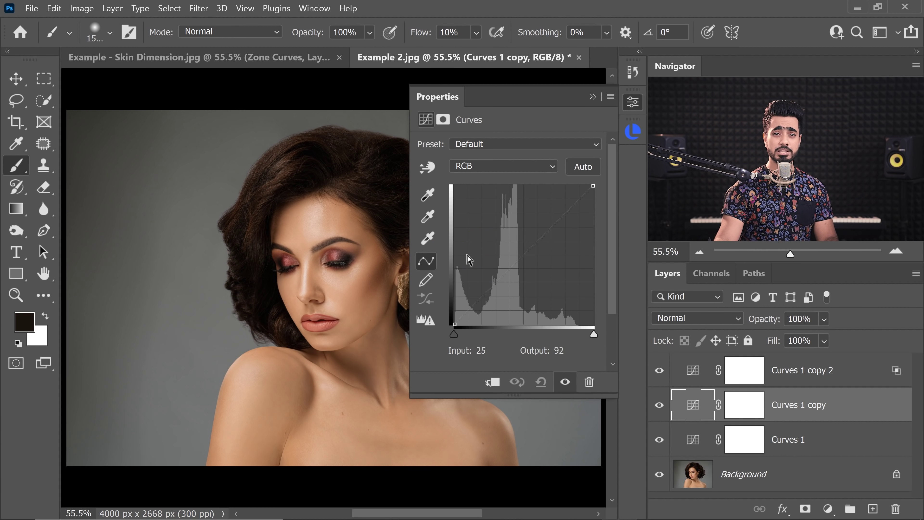
drag(527, 256, 532, 262)
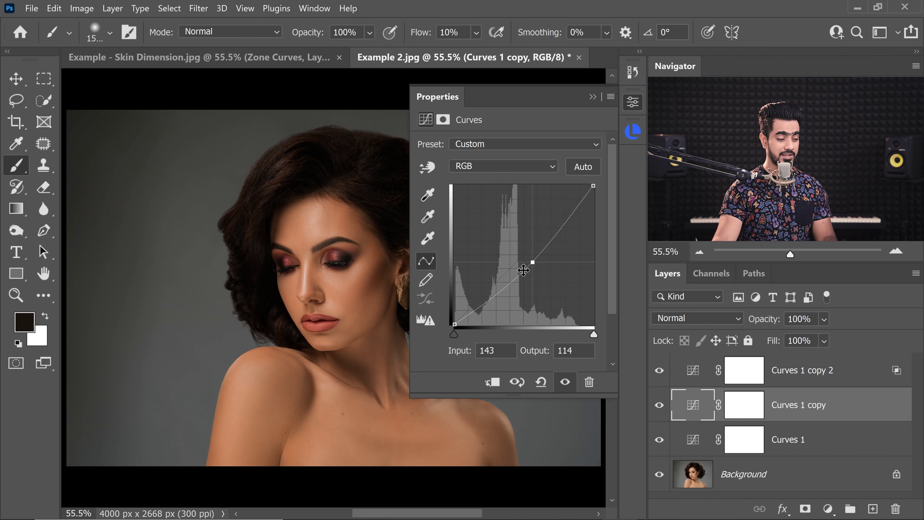
click(592, 97)
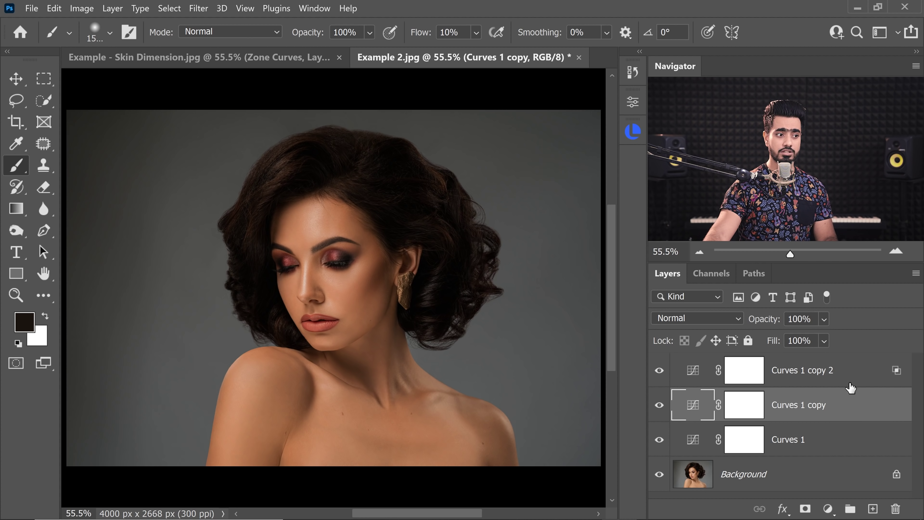
Step: Set Curves 1 copy's Underlying Layer Blend If to 0/120 and 103/178 to confine darkening
double_click(888, 416)
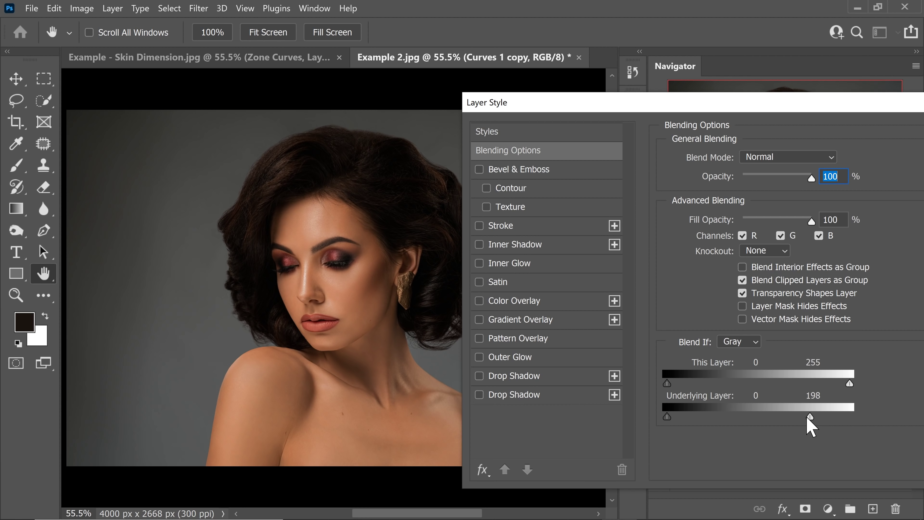
drag(796, 416, 786, 424)
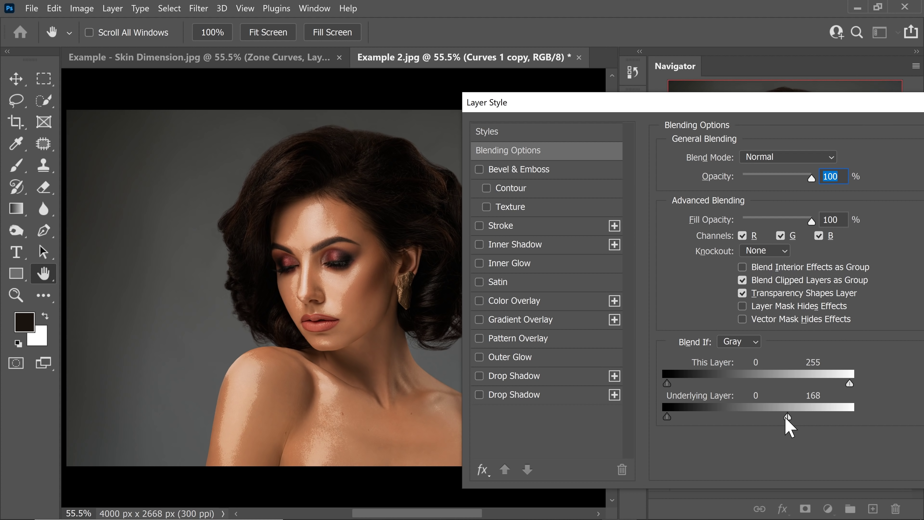
drag(777, 419, 738, 420)
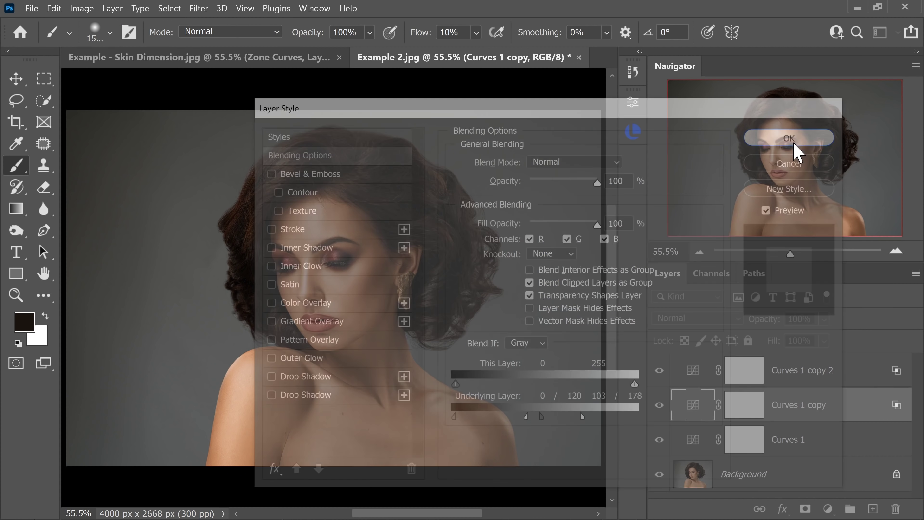
Step: Pull the Curves 1 curve down to darken the portrait
double_click(698, 445)
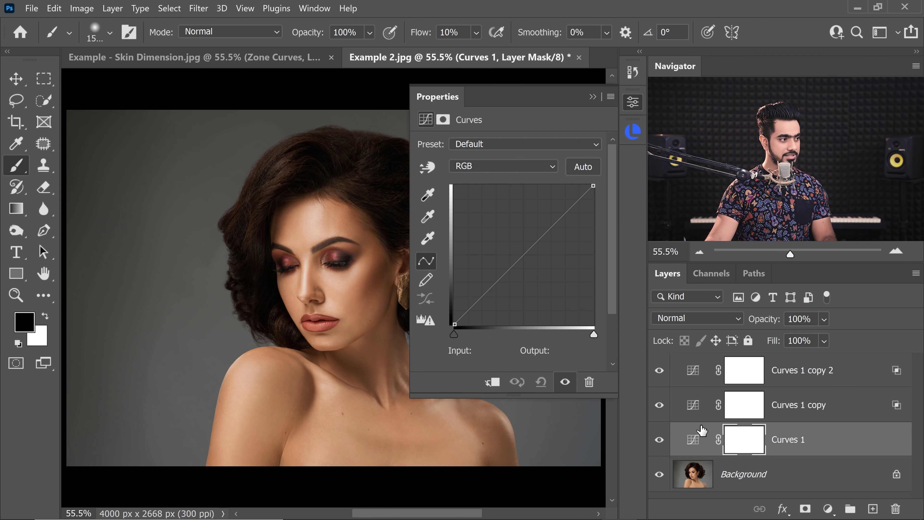
drag(445, 99, 563, 123)
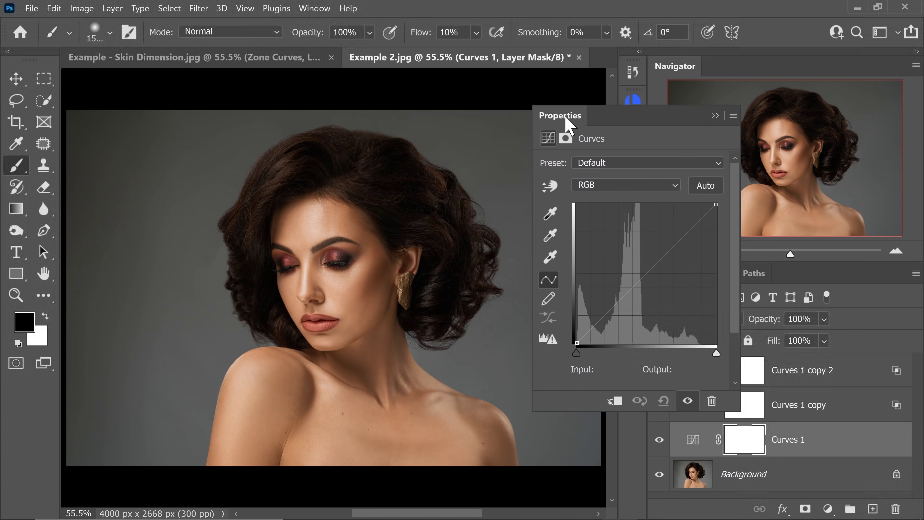
drag(649, 274, 656, 281)
click(734, 102)
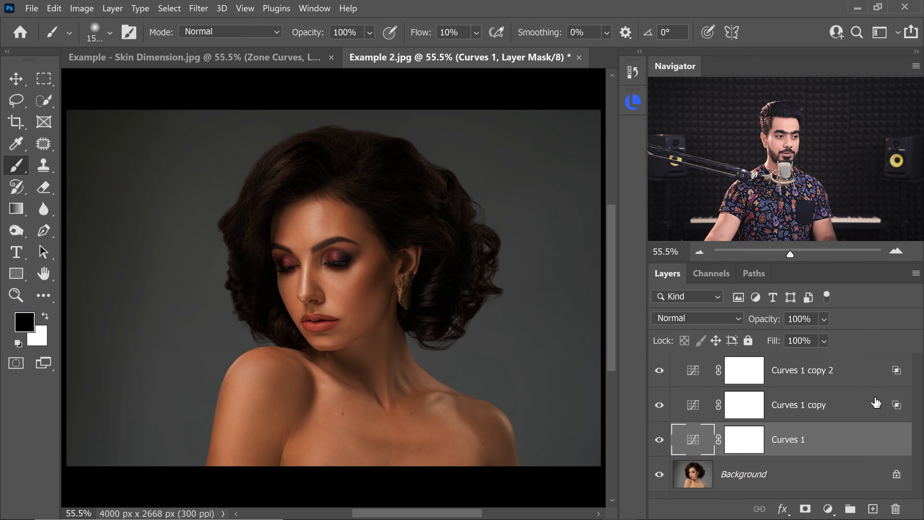
Step: Limit Curves 1 to the shadows by splitting the Underlying Layer white slider to about 0/160 in Blend If
double_click(898, 431)
drag(487, 106, 694, 101)
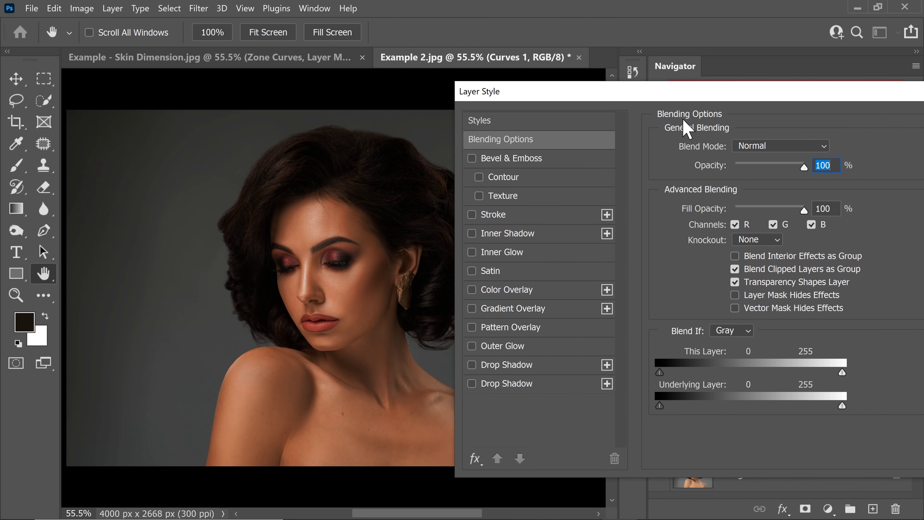
drag(836, 405, 763, 405)
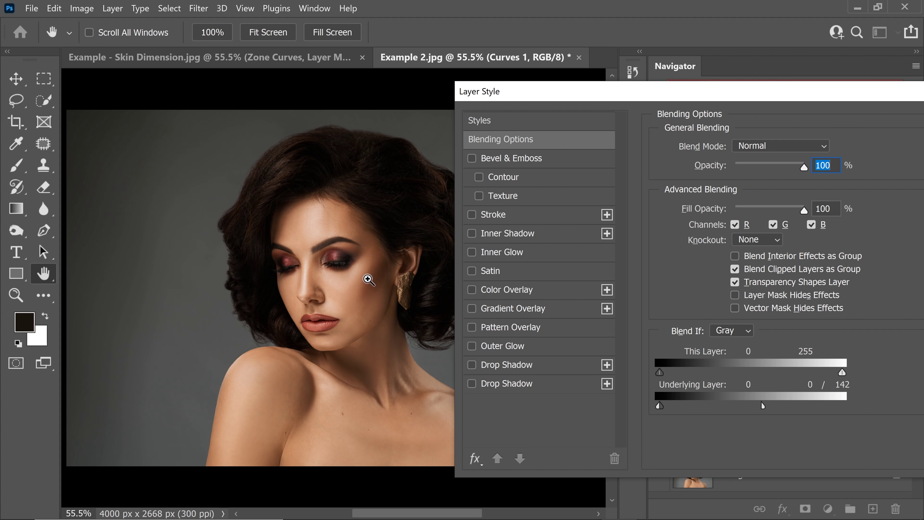
drag(368, 280, 411, 270)
drag(350, 281, 364, 302)
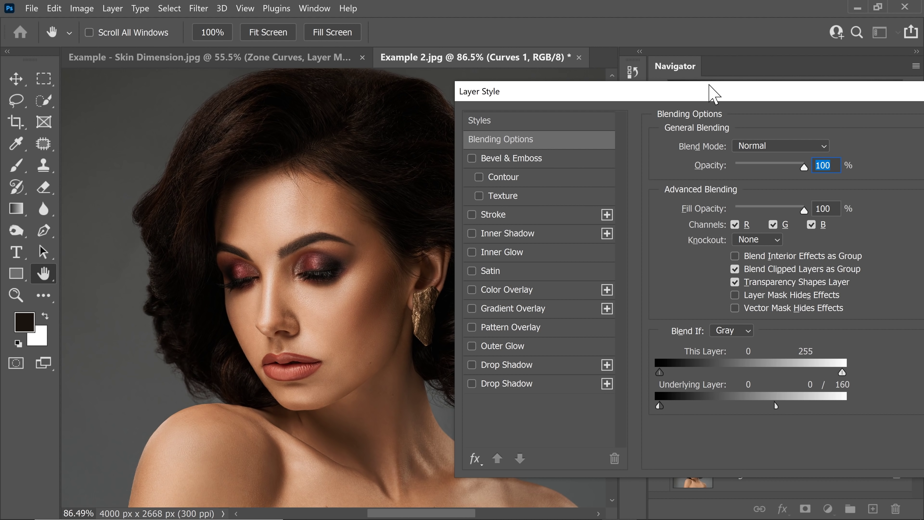
drag(713, 93, 397, 86)
click(645, 142)
Step: Group the three Curves layers into Group 1 with Ctrl+G
key(b)
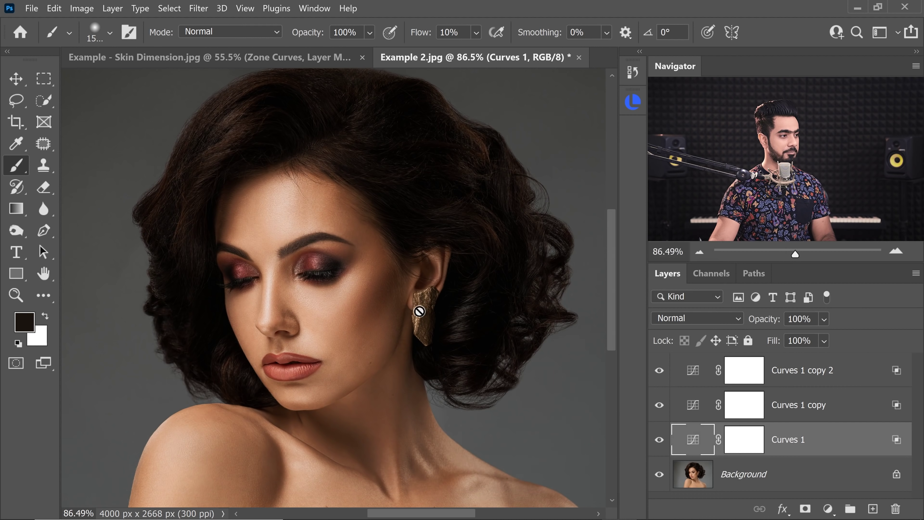
drag(420, 311, 448, 328)
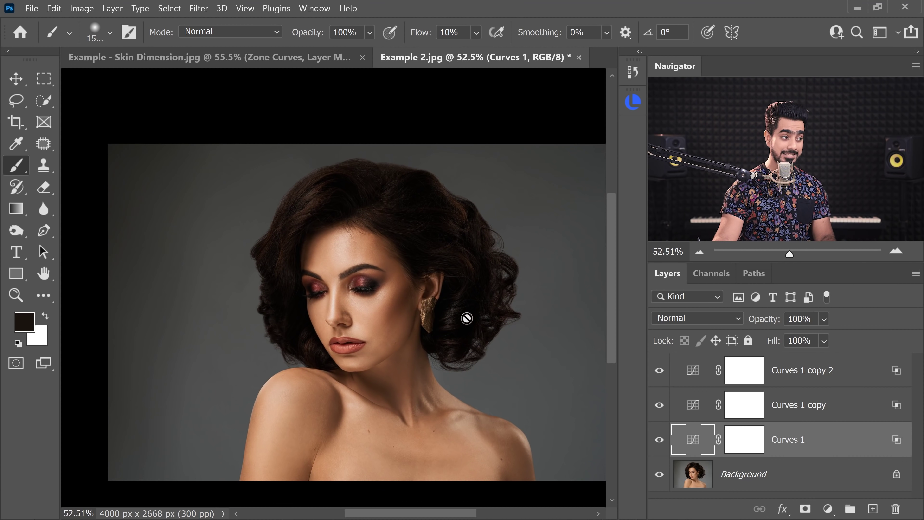
click(819, 405)
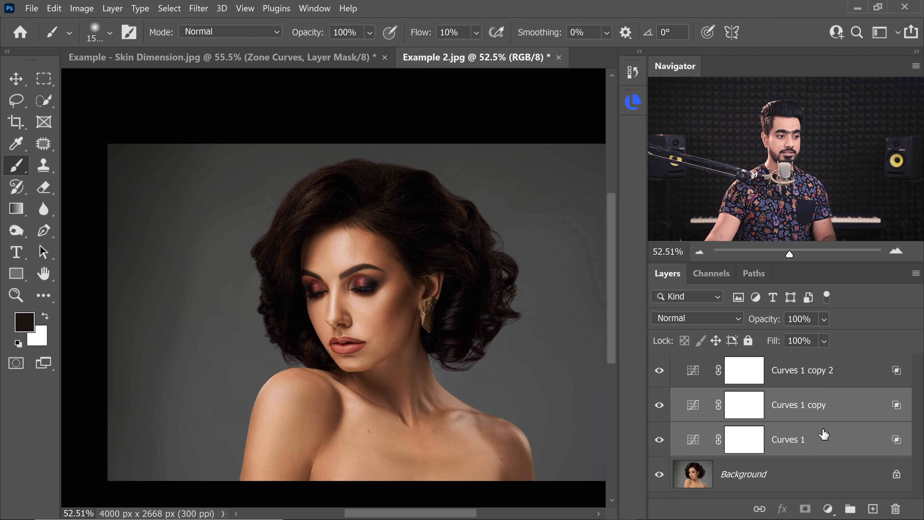
click(810, 442)
shift+click(814, 382)
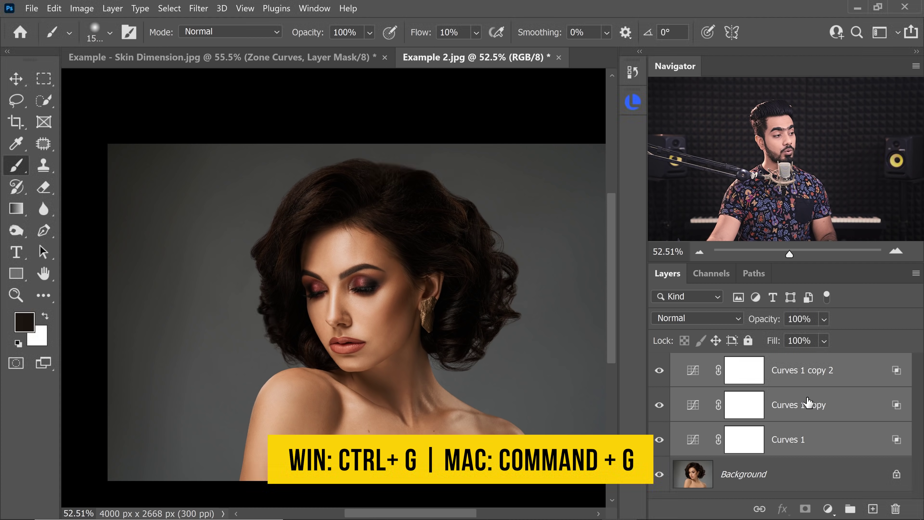
key(ctrl+g)
click(659, 364)
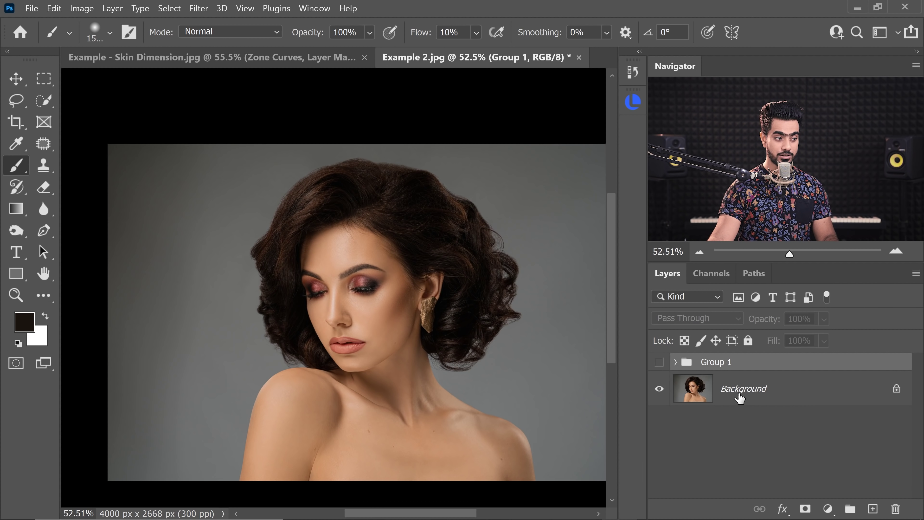
Step: Select the woman with Select Subject on the Background and use it as Group 1's layer mask
click(735, 398)
click(43, 102)
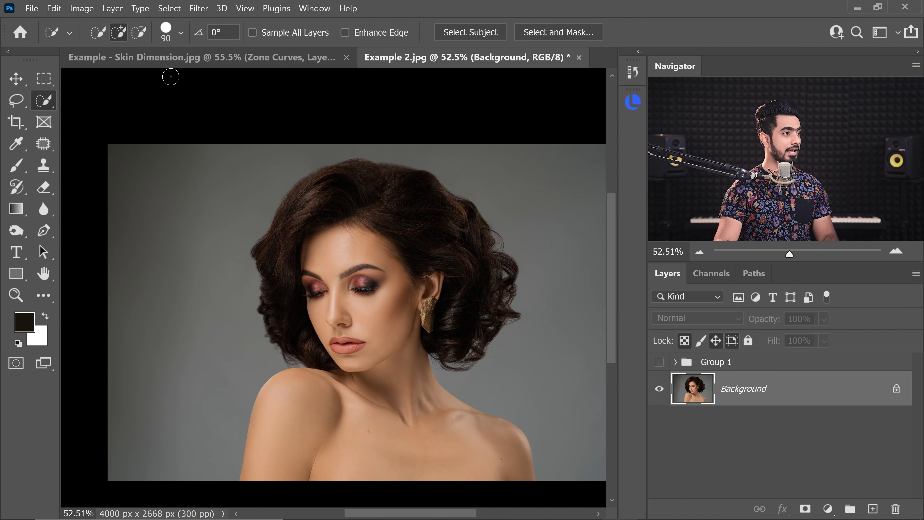
right_click(48, 103)
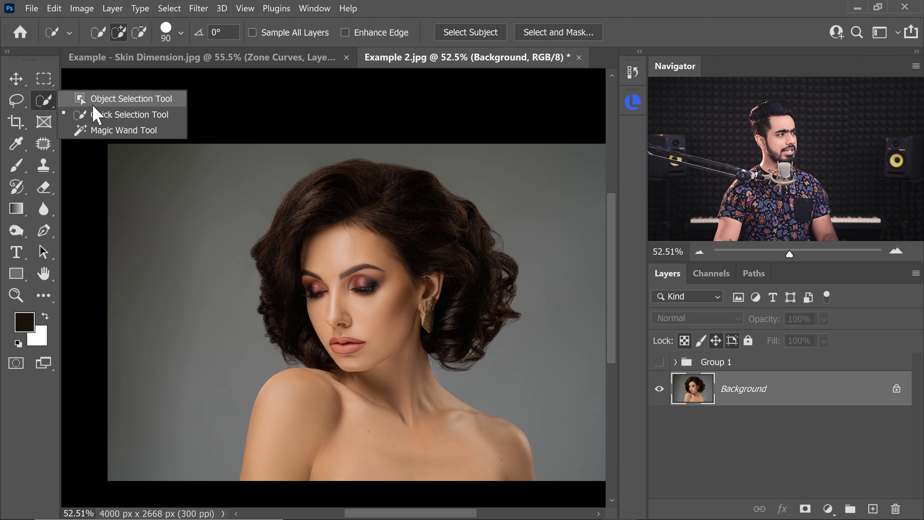
click(83, 114)
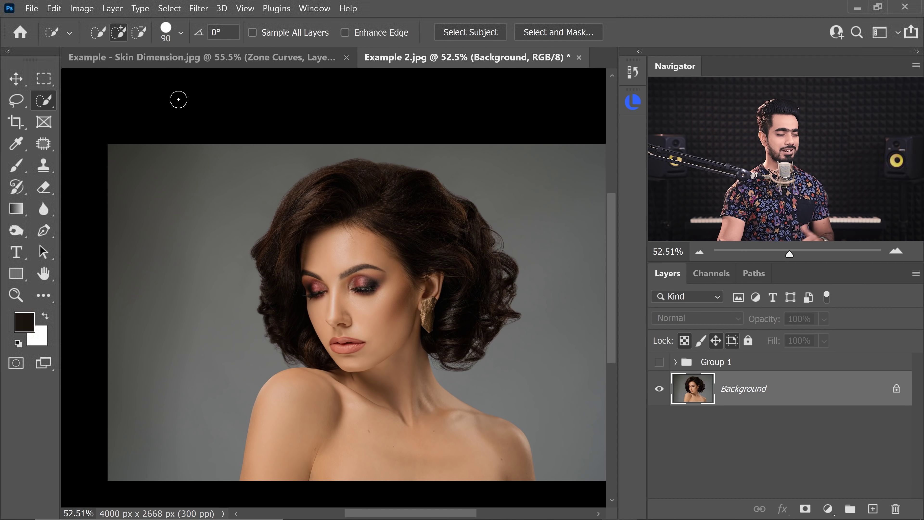
click(468, 38)
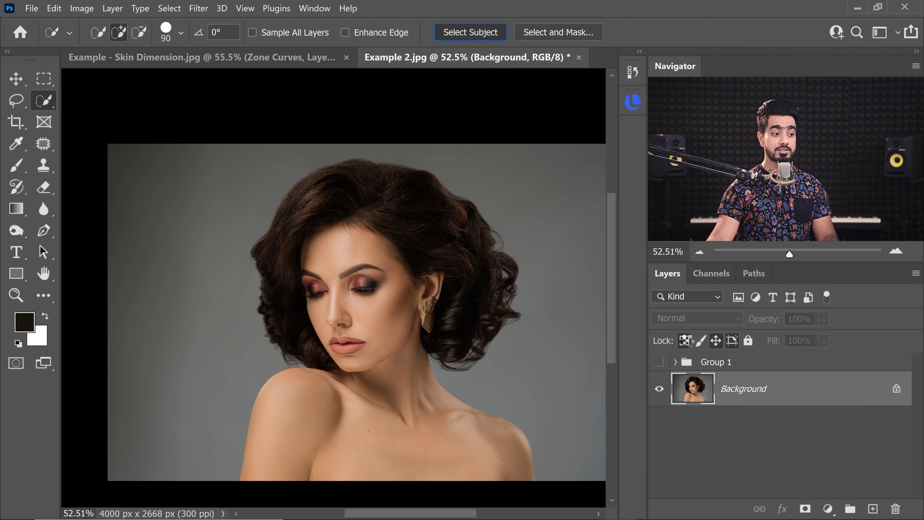
click(697, 362)
click(659, 362)
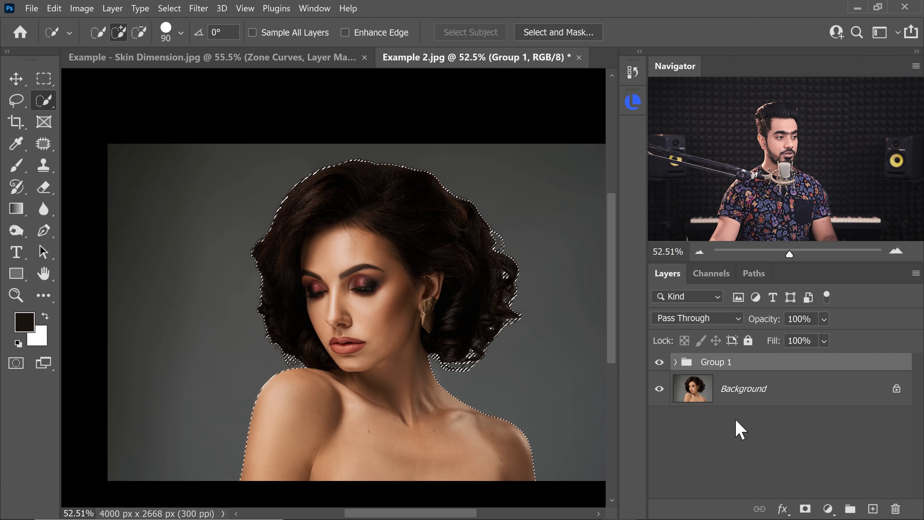
click(805, 509)
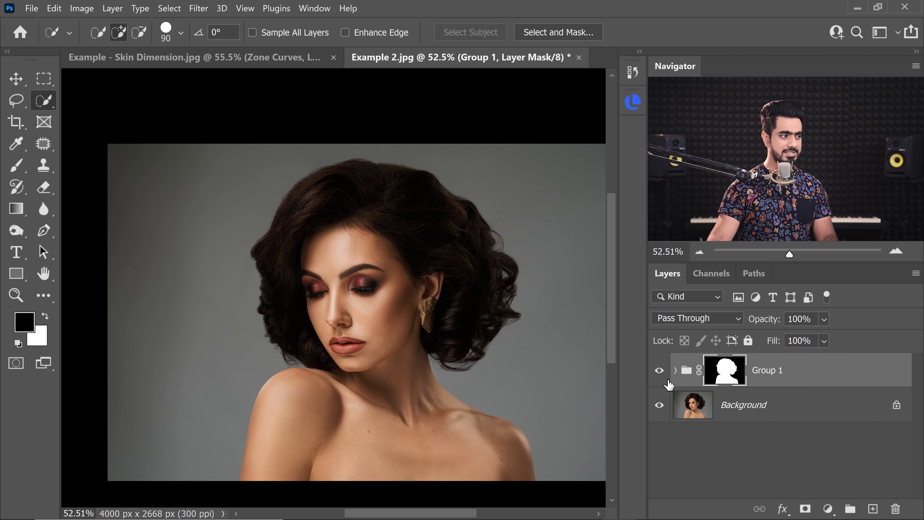
Step: Paint the hair out of Group 1's mask with a 701 px black brush at 100% flow
click(659, 372)
click(659, 372)
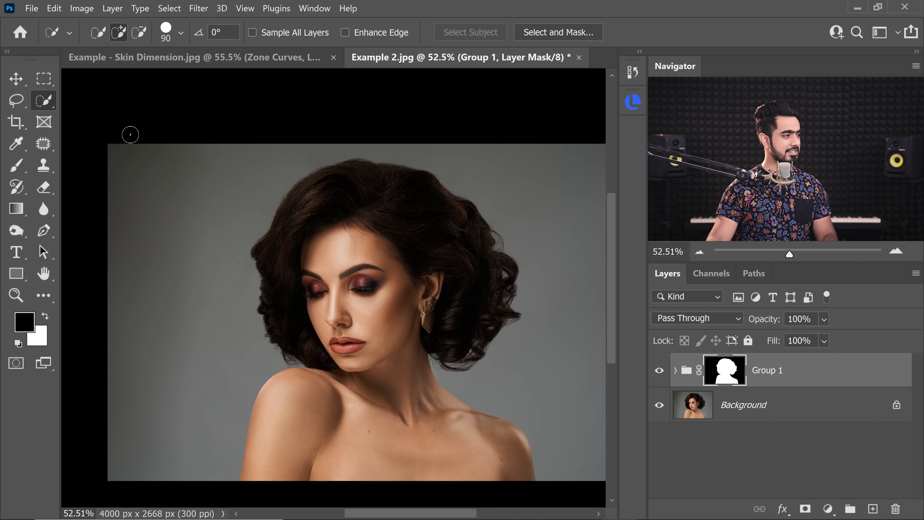
click(16, 166)
alt+right_click(295, 169)
drag(265, 171, 155, 161)
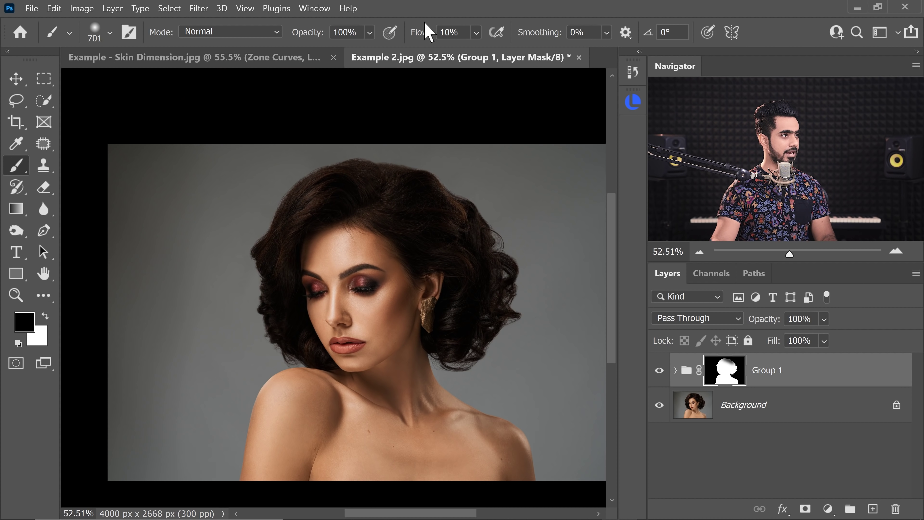
drag(420, 36, 455, 36)
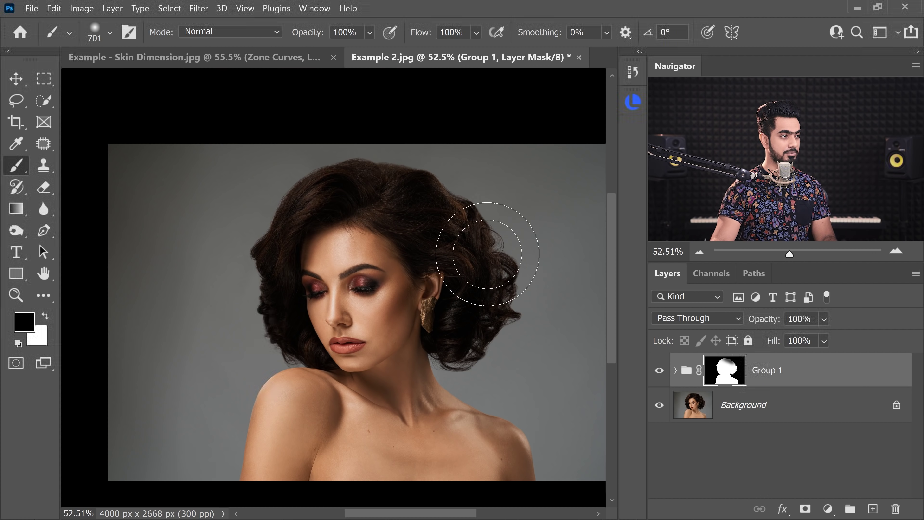
mouse_move(233, 262)
mouse_down()
mouse_move(247, 310)
mouse_move(258, 289)
mouse_move(278, 309)
mouse_move(255, 309)
mouse_up()
Step: Paint the eyes out of Group 1's mask with a 127 px black brush
key(x)
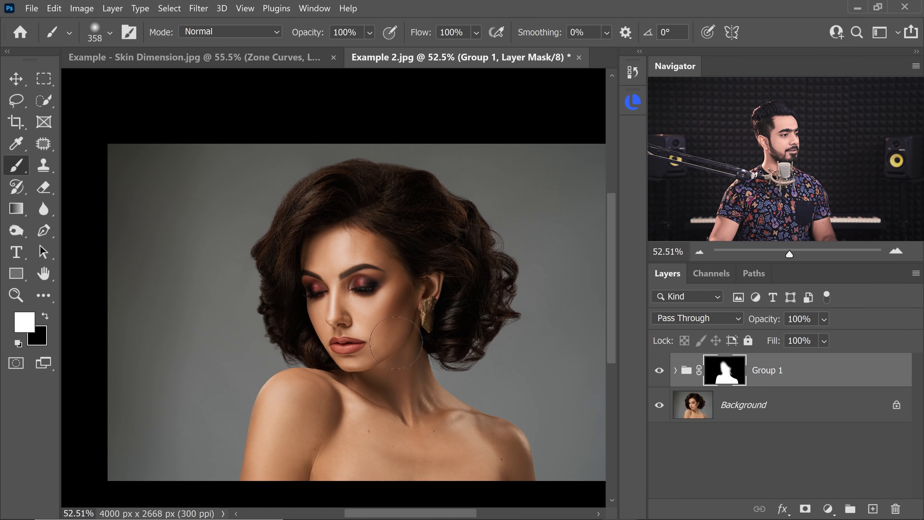
key(x)
scroll(380, 289, up, 5)
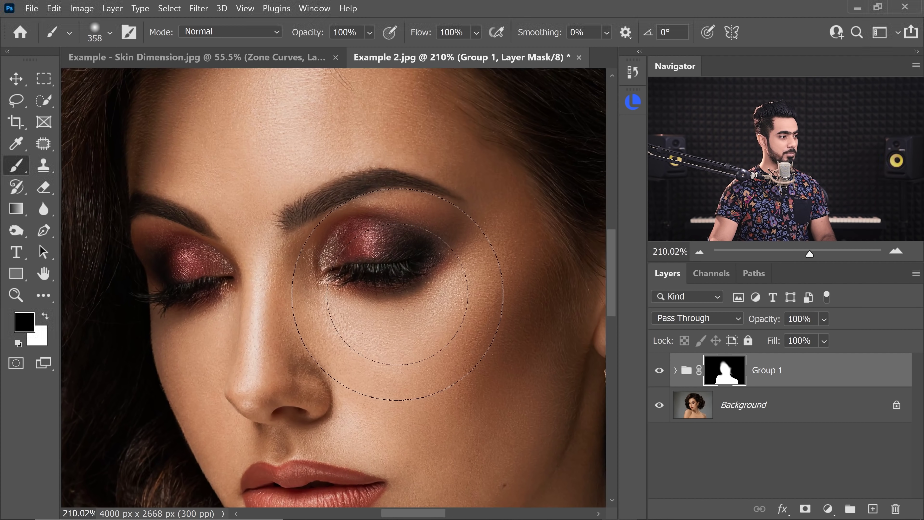
drag(397, 289, 226, 258)
key(x)
key(x)
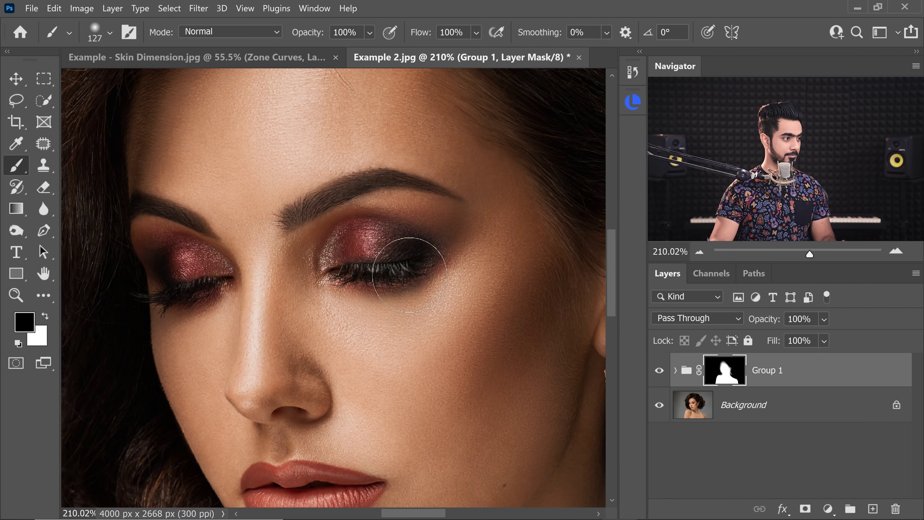
mouse_move(348, 272)
mouse_down()
mouse_move(373, 254)
mouse_move(415, 263)
mouse_up()
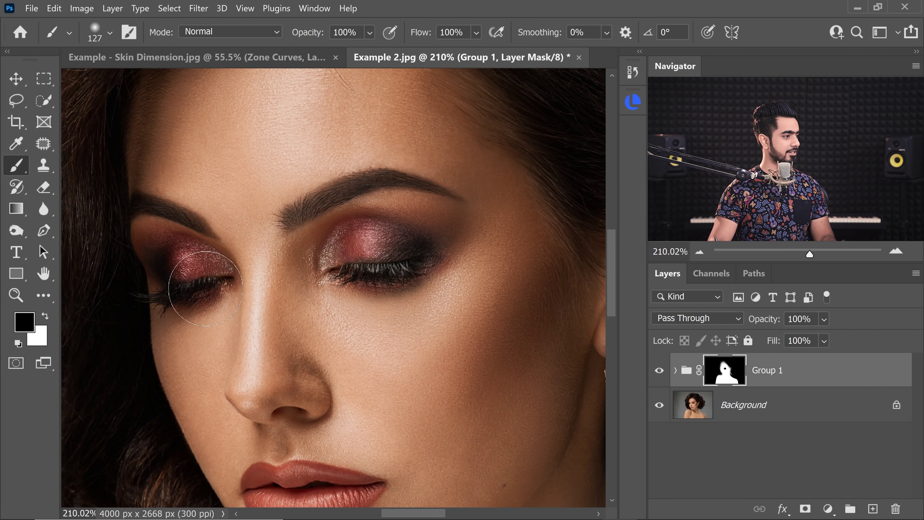
Step: Lower Group 1's opacity to 70%
scroll(350, 258, down, 5)
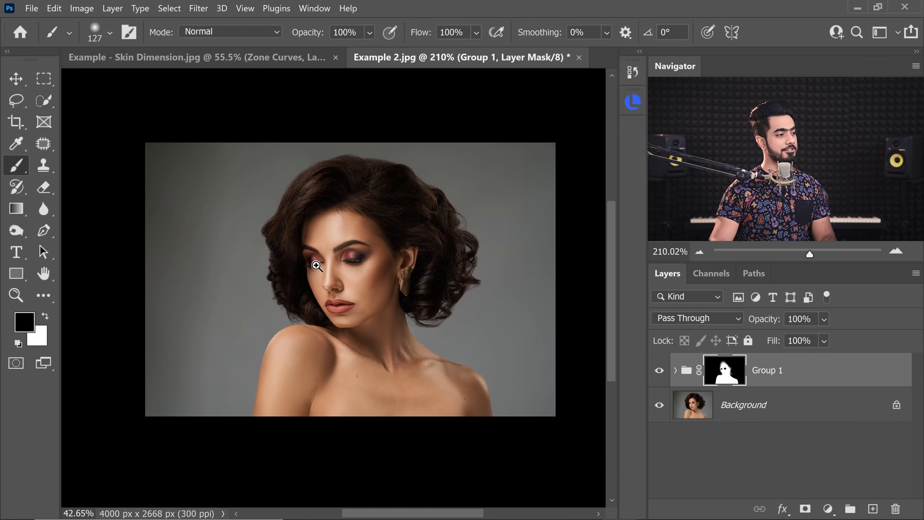
scroll(380, 274, up, 2)
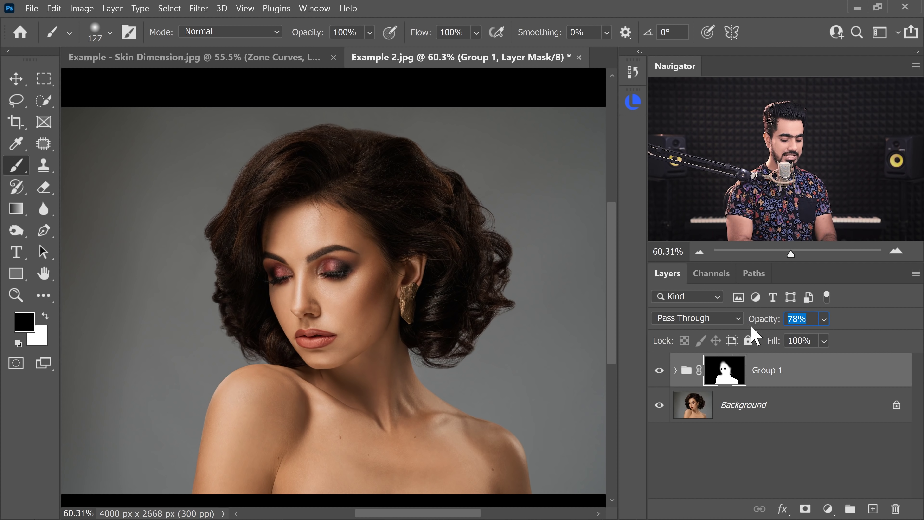
text(70)
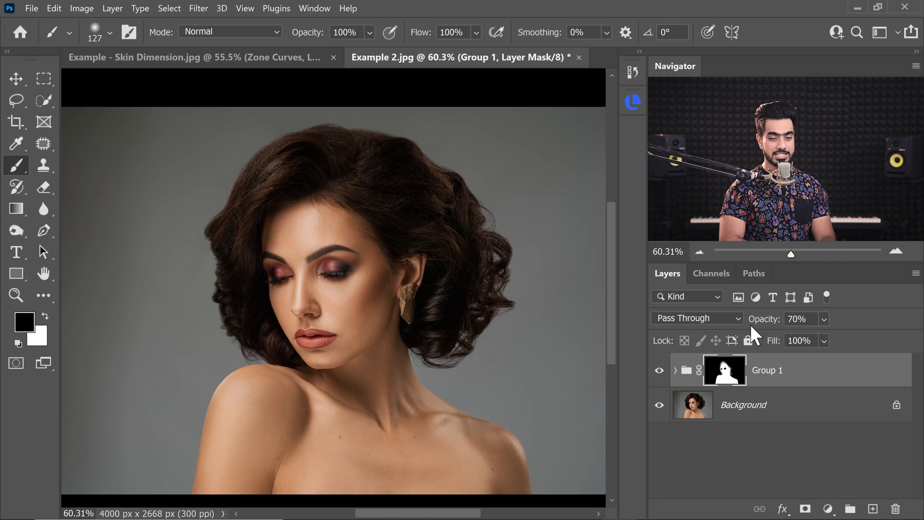
key(ctrl+0)
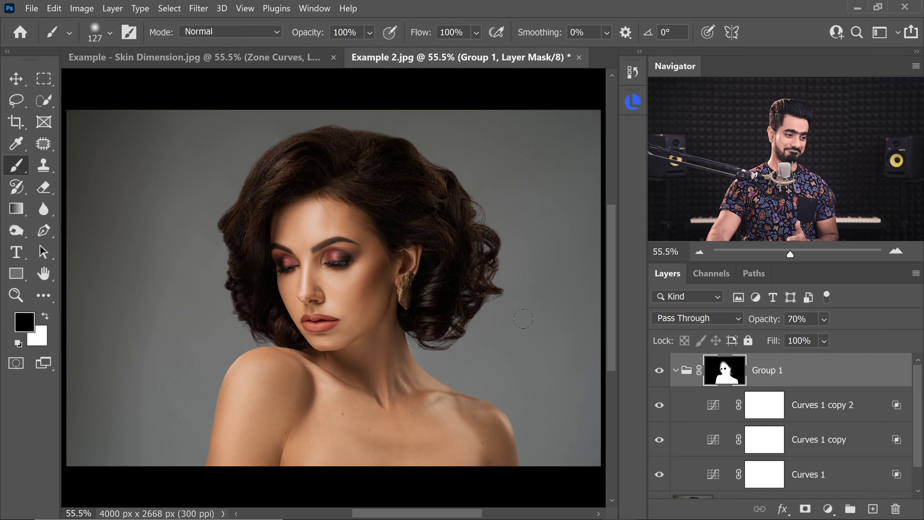
click(675, 372)
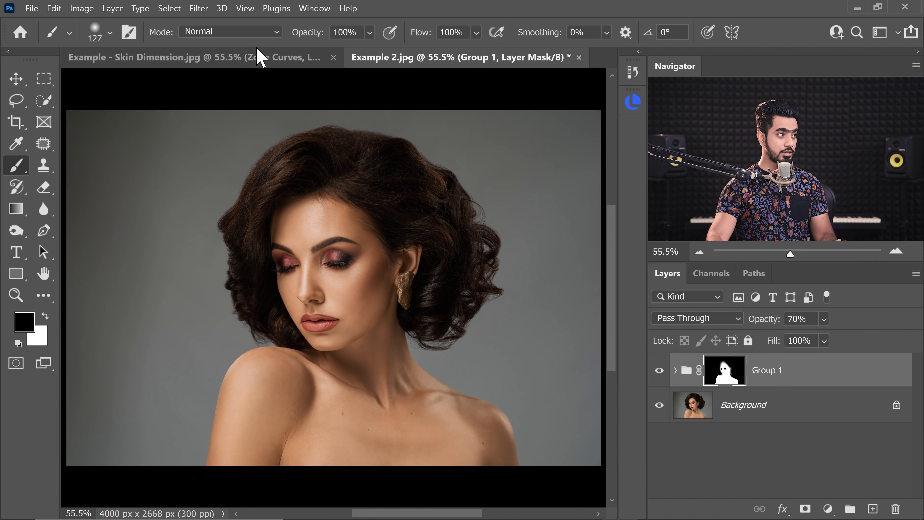
Step: Switch to Example - Skin Dimension.jpg and inspect its Curves BlendIf layers Z(e), Z(a) and Z(c)
click(258, 58)
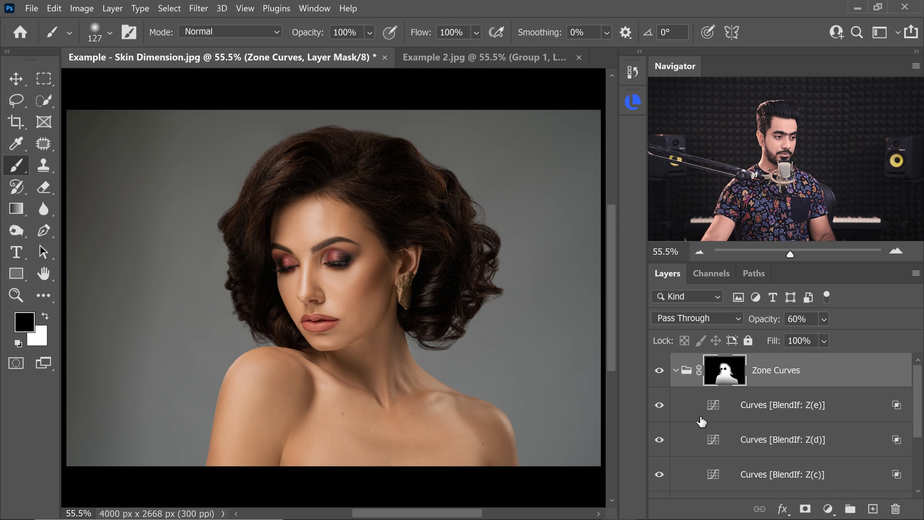
click(716, 409)
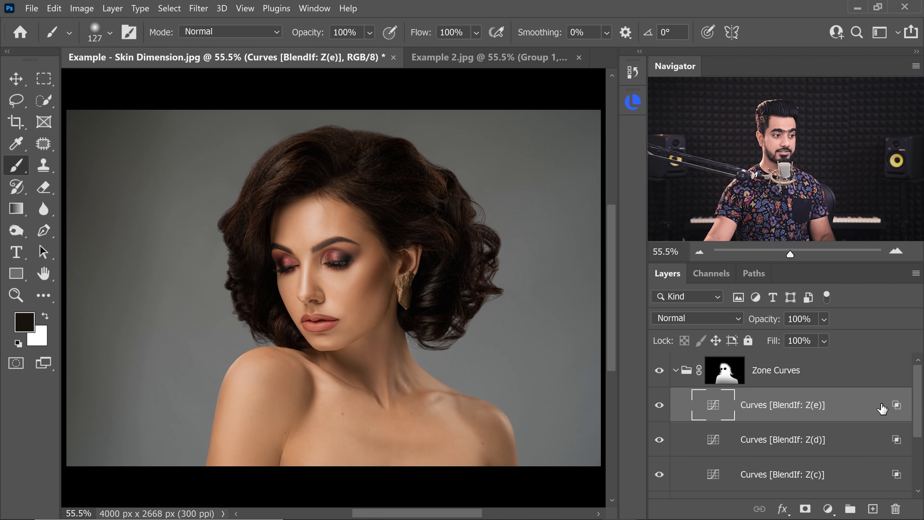
mouse_move(921, 424)
mouse_down()
mouse_move(920, 472)
mouse_move(920, 437)
mouse_up()
click(829, 449)
click(834, 427)
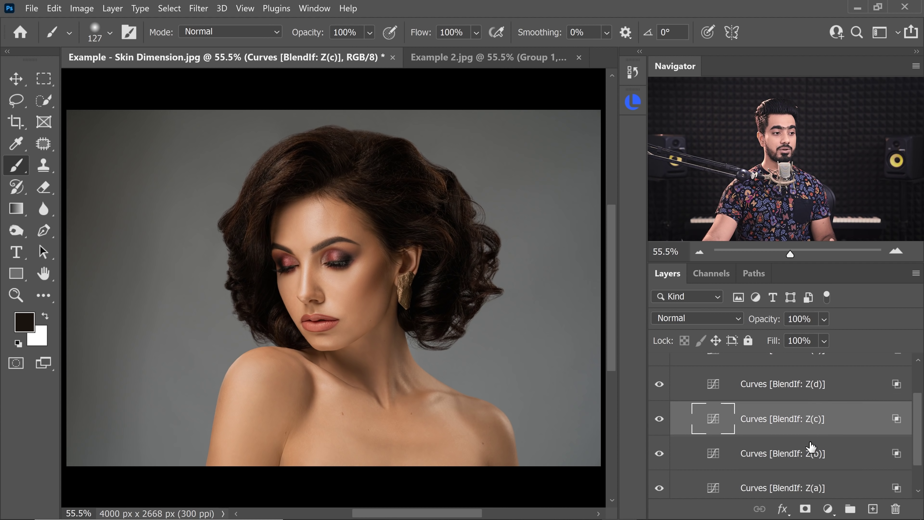